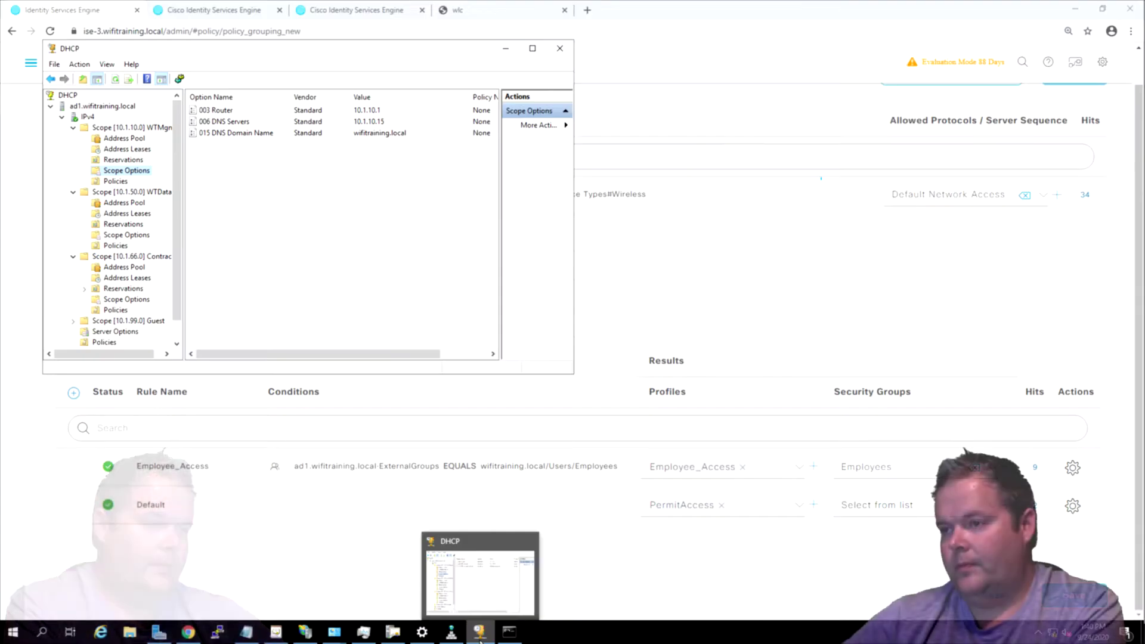
Minimize the DHCP console to bring the ISE Wireless policy set back into view
left_click(506, 48)
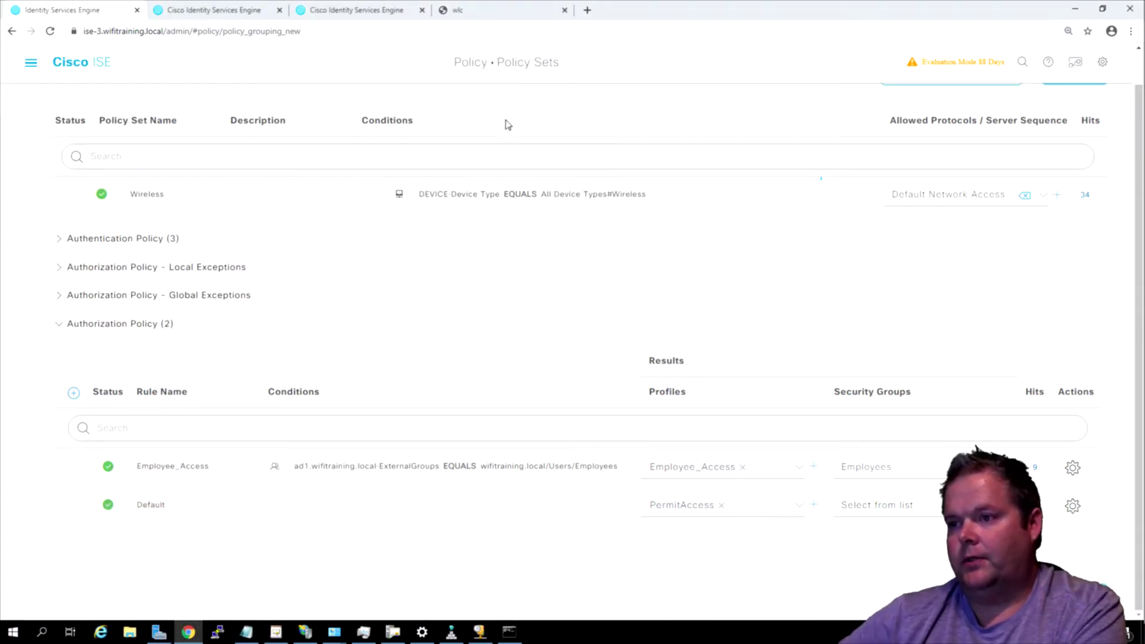
In the Wireless policy set's Authorization Policy, insert Authorization Rule 1 above Default
left_click(30, 62)
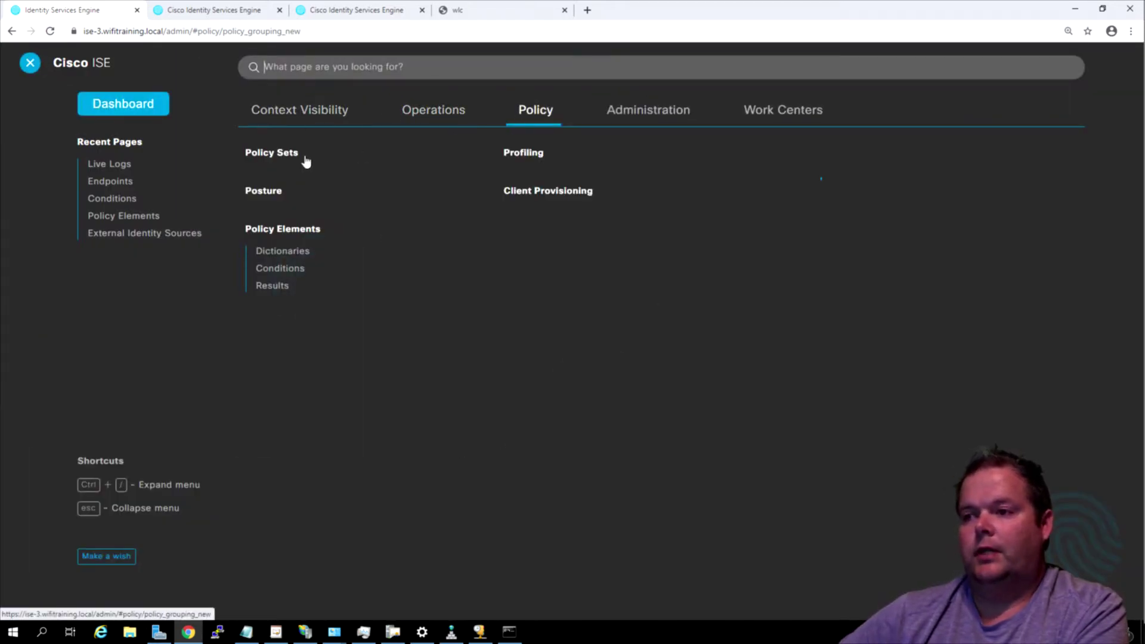
left_click(377, 187)
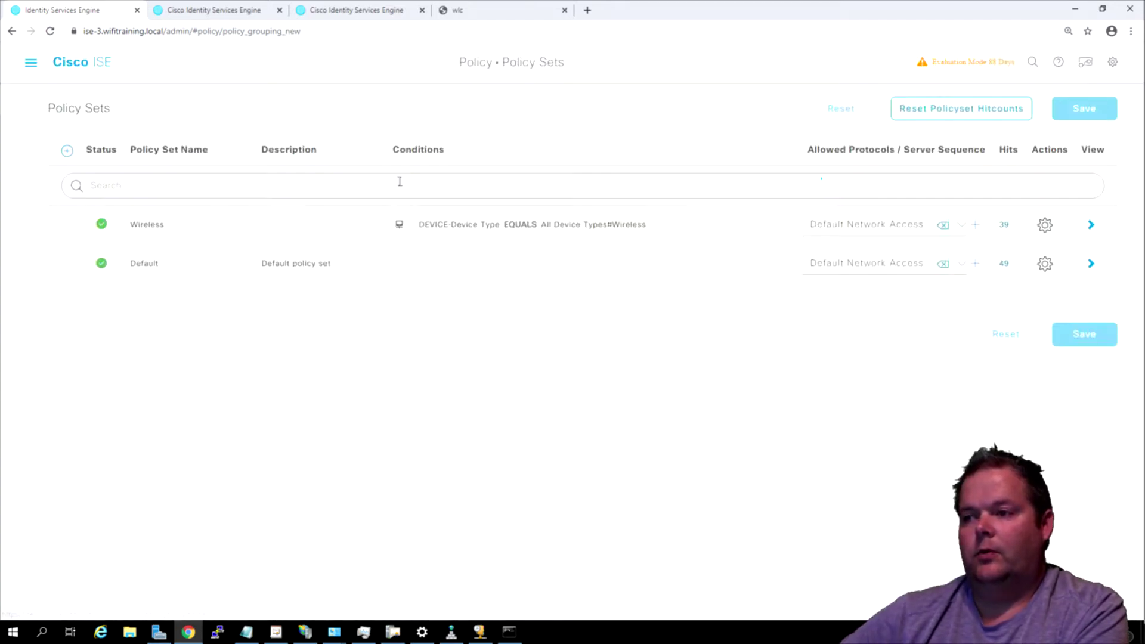
left_click(1090, 225)
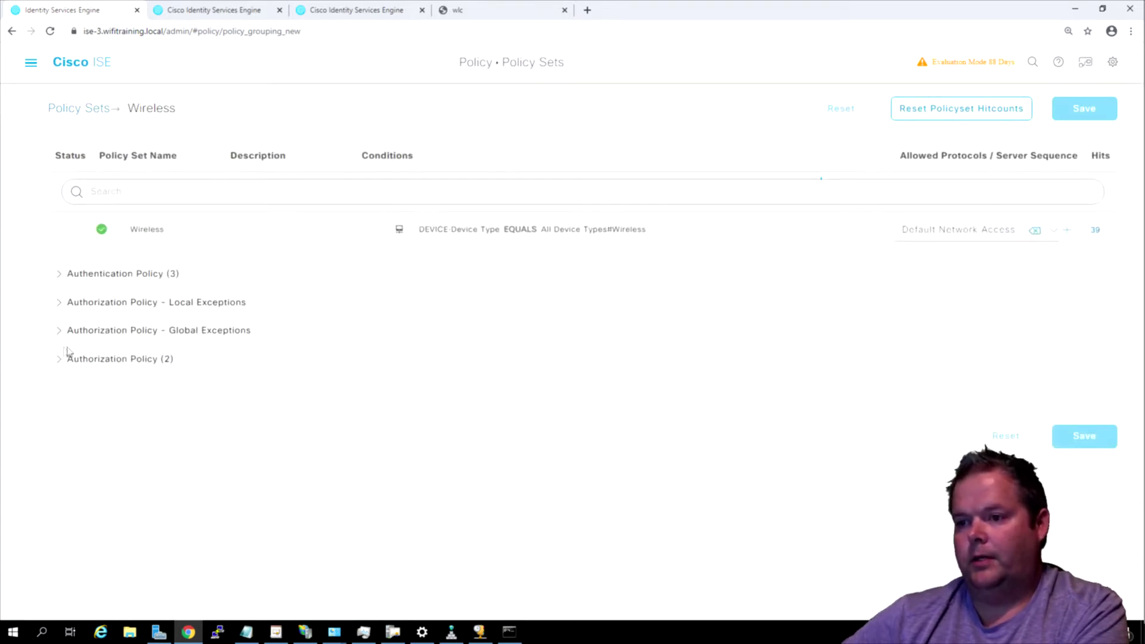
left_click(82, 360)
scroll(910, 378, "down", 1)
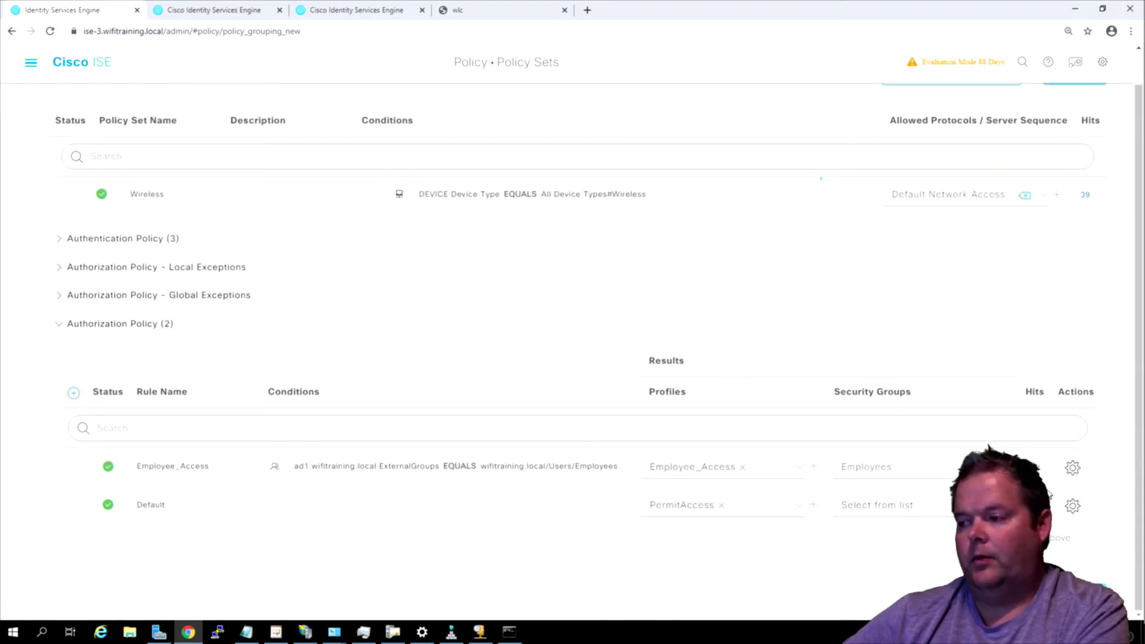
left_click(1050, 538)
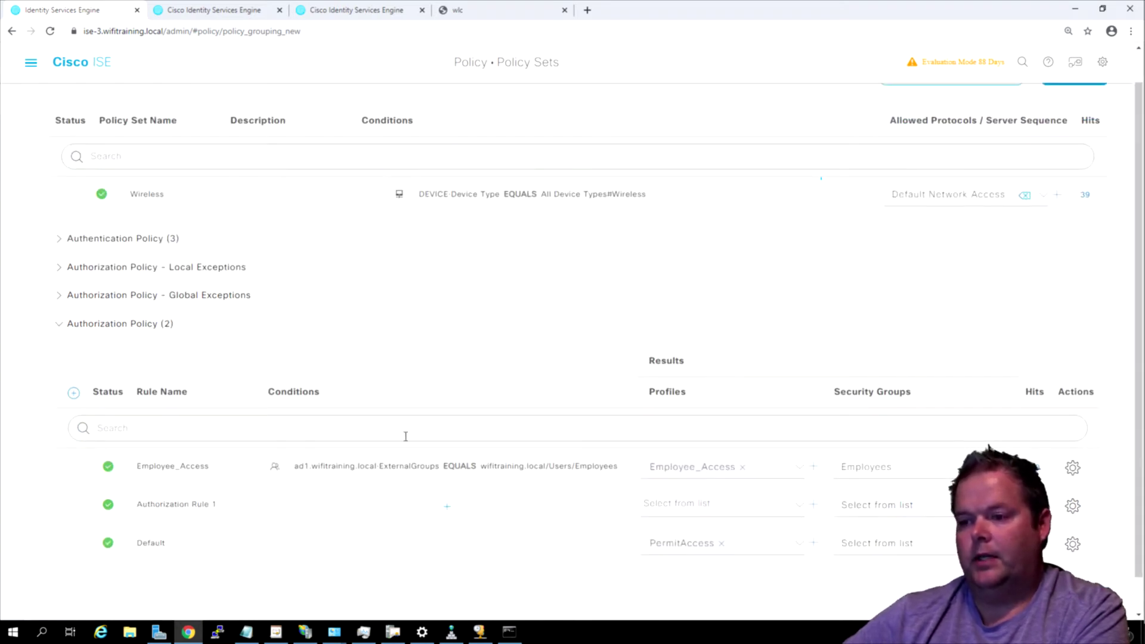
Rename the new authorization rule to Contractor_Access
key("ctrl+a")
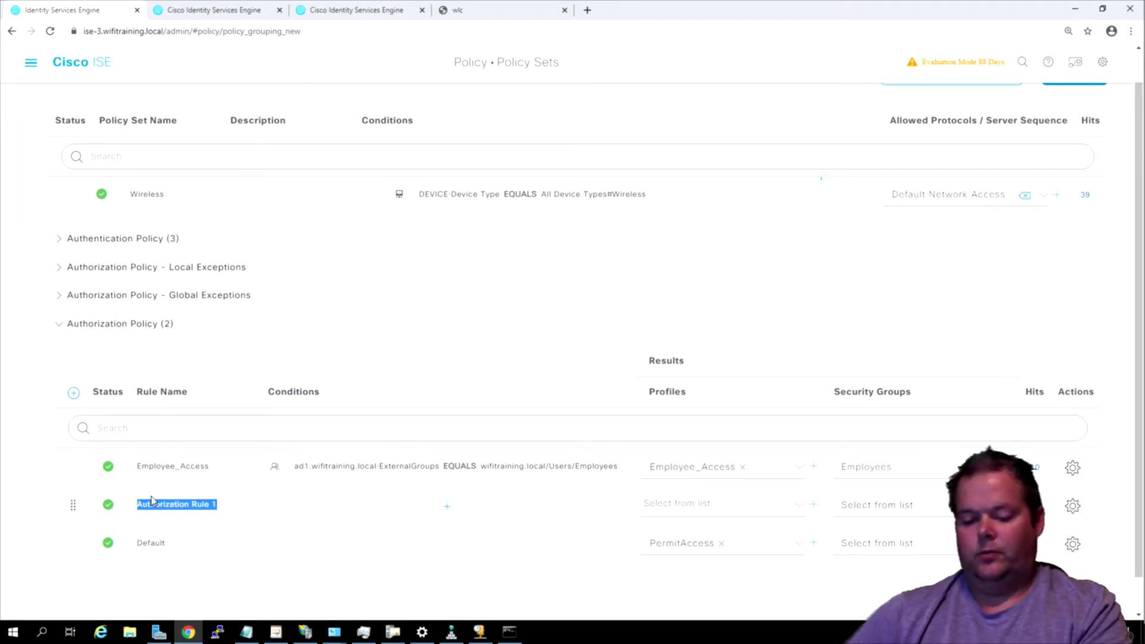
type("Contractor")
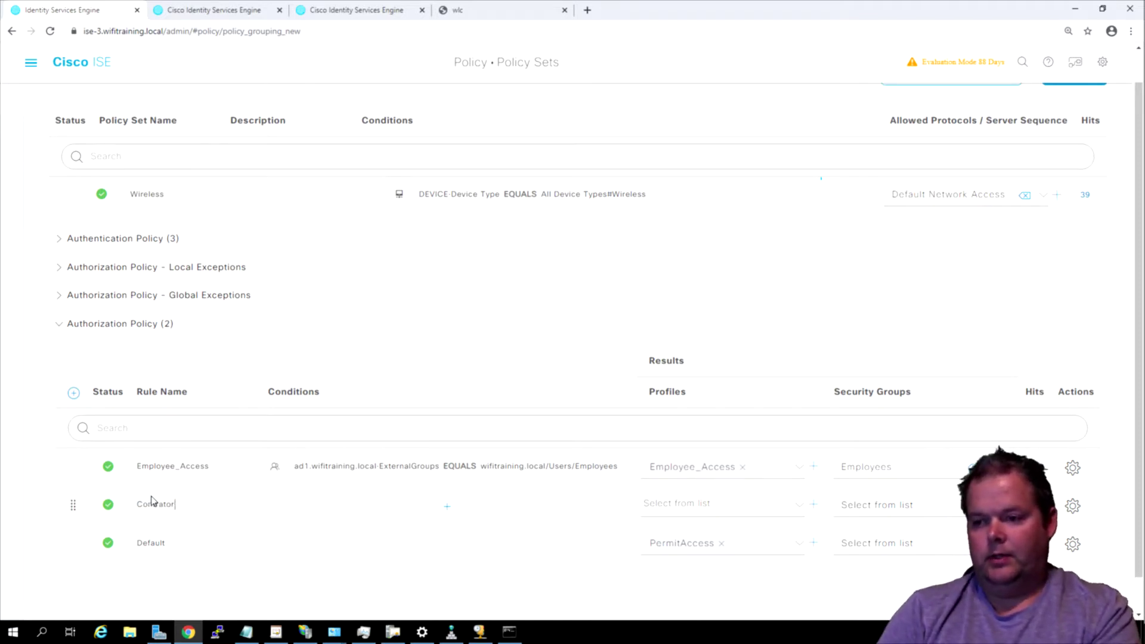
key("BackSpace")
key("BackSpace")
key("BackSpace")
key("BackSpace")
key("BackSpace")
key("BackSpace")
key("BackSpace")
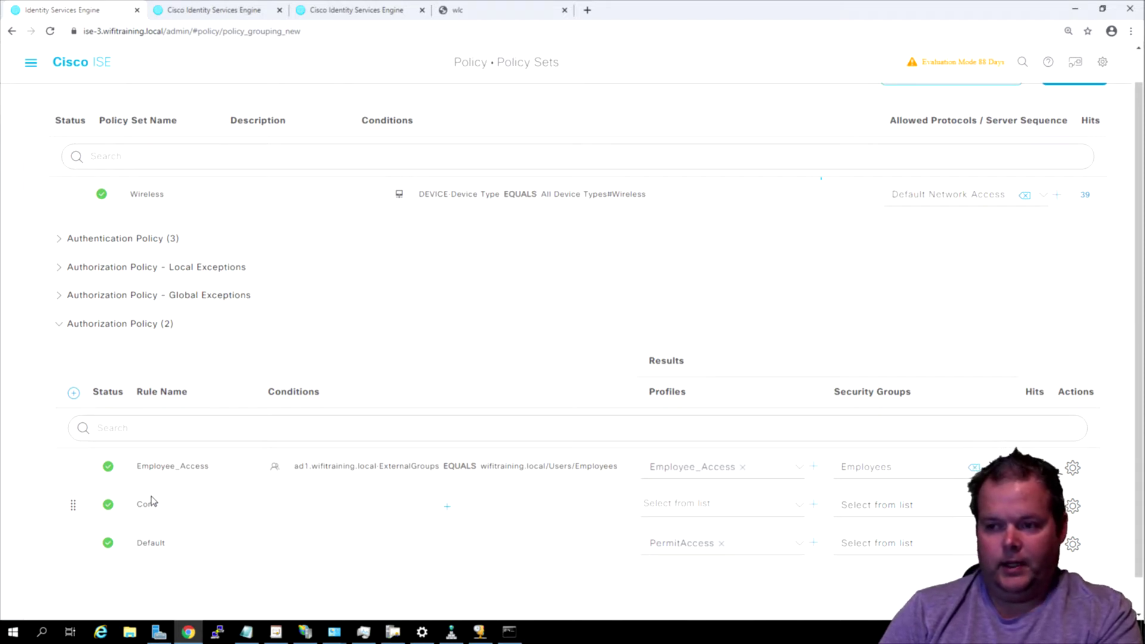
type("tractor")
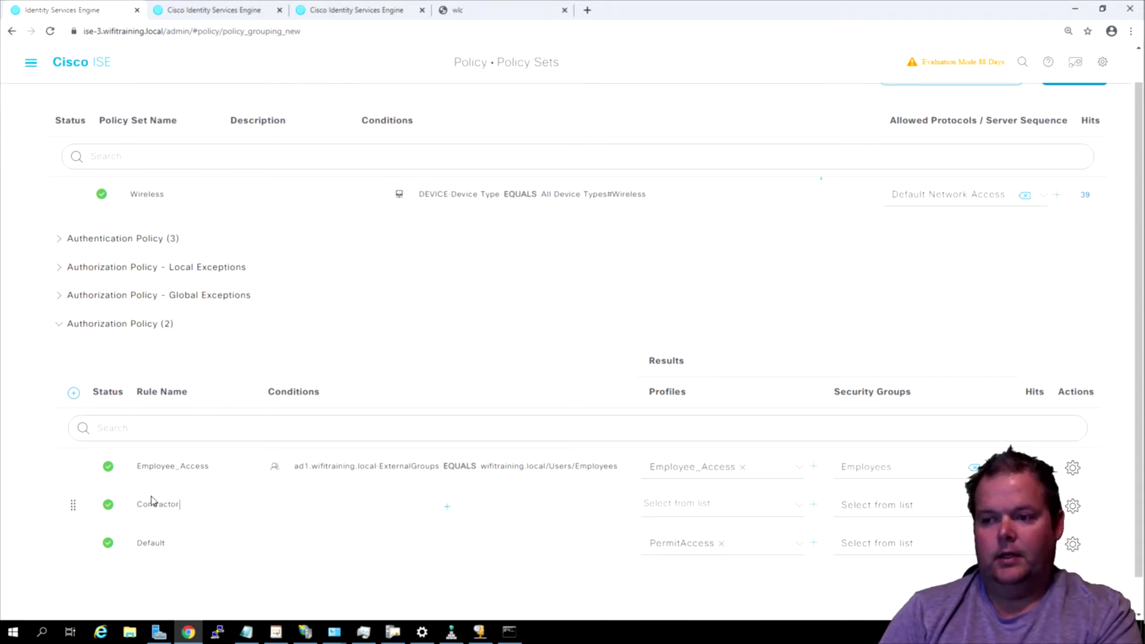
type("_")
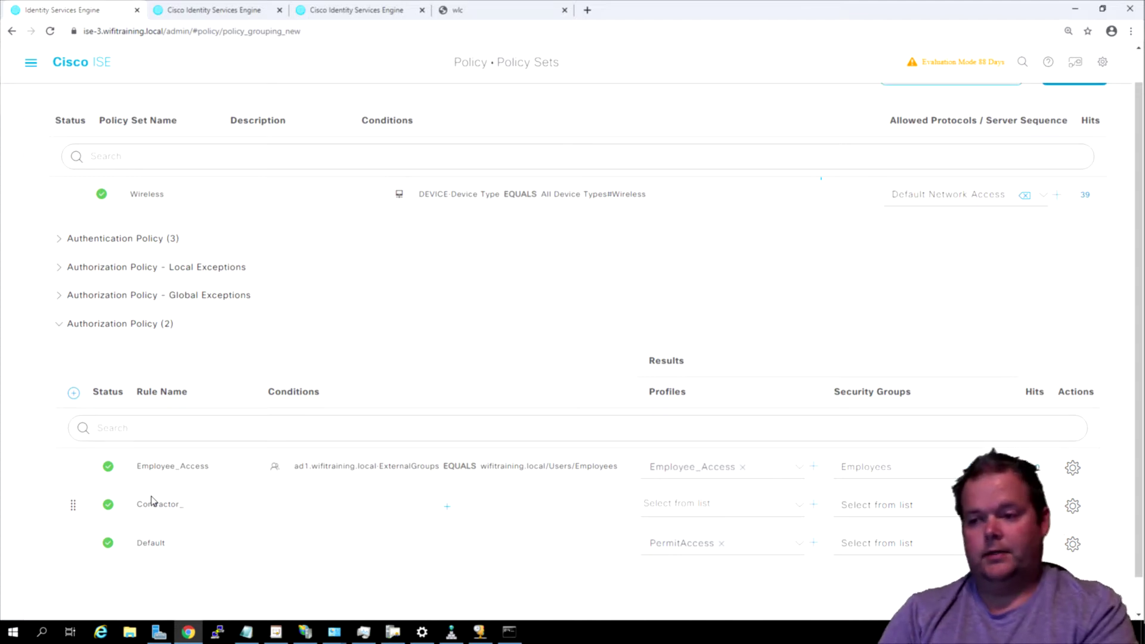
type("Access")
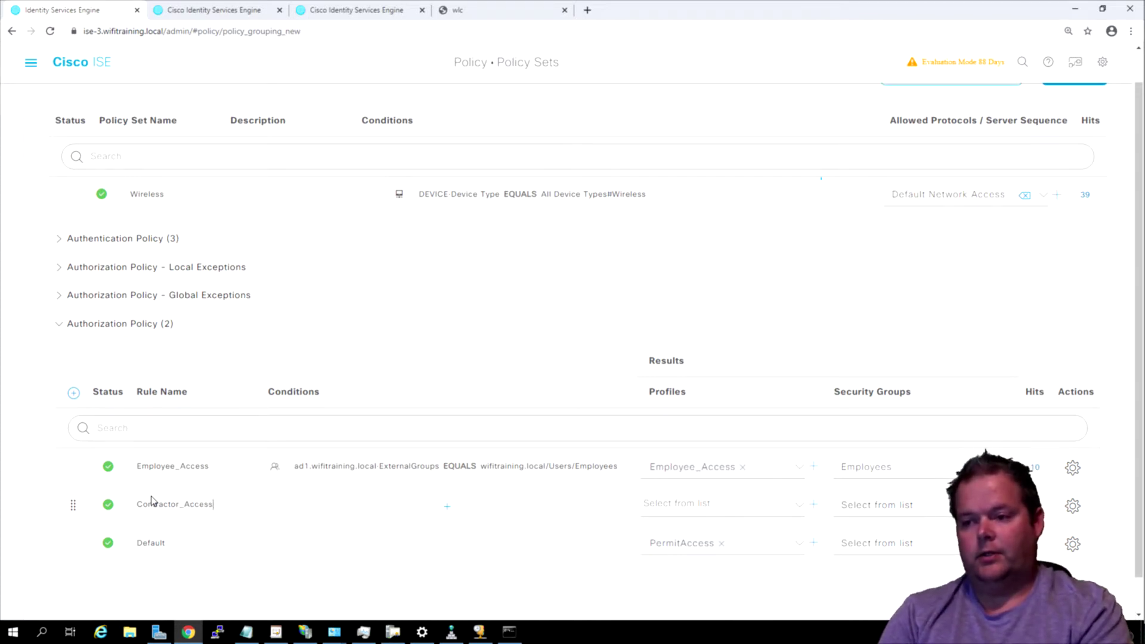
left_click(447, 506)
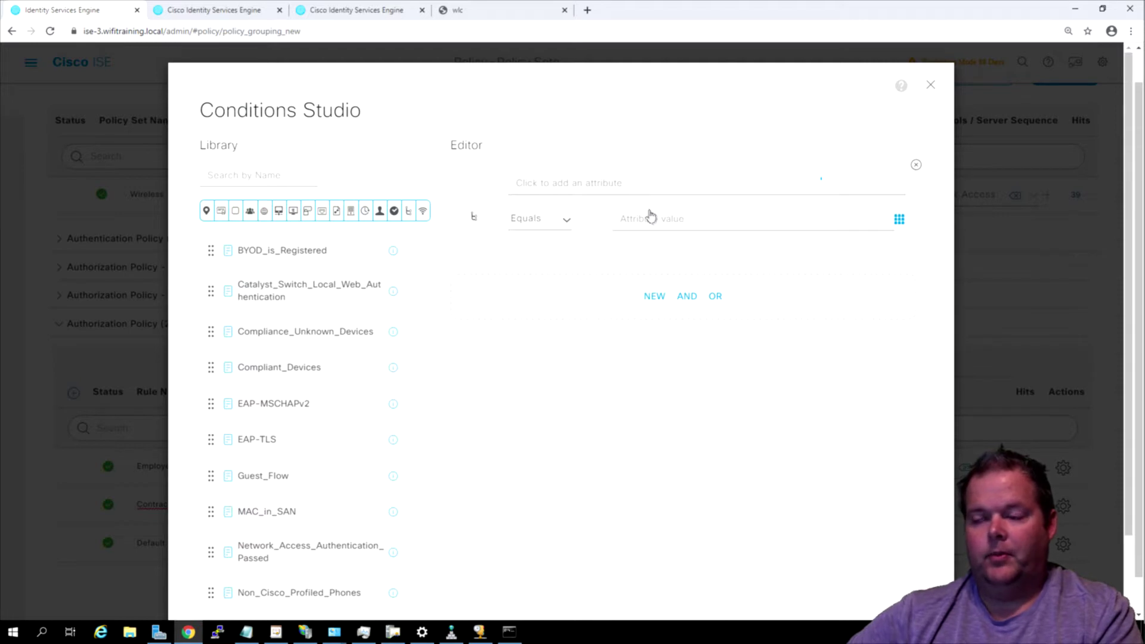
Build the condition ad1 ExternalGroups Equals wifitraining.local/Users/Contractors in Conditions Studio
left_click(657, 196)
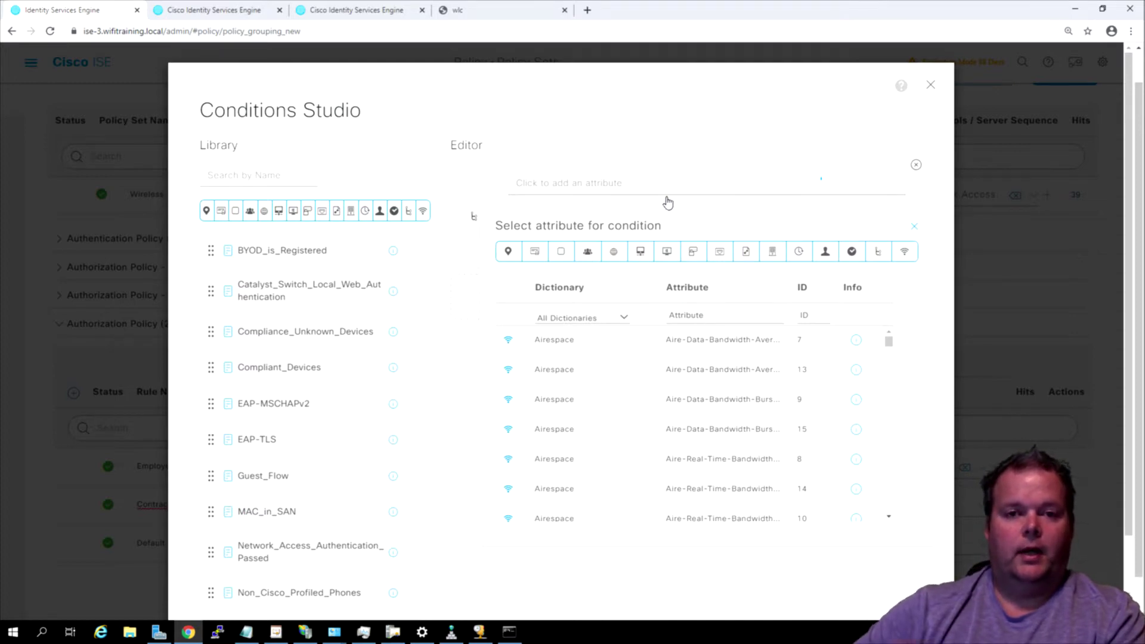
left_click(667, 201)
left_click(667, 200)
left_click(668, 201)
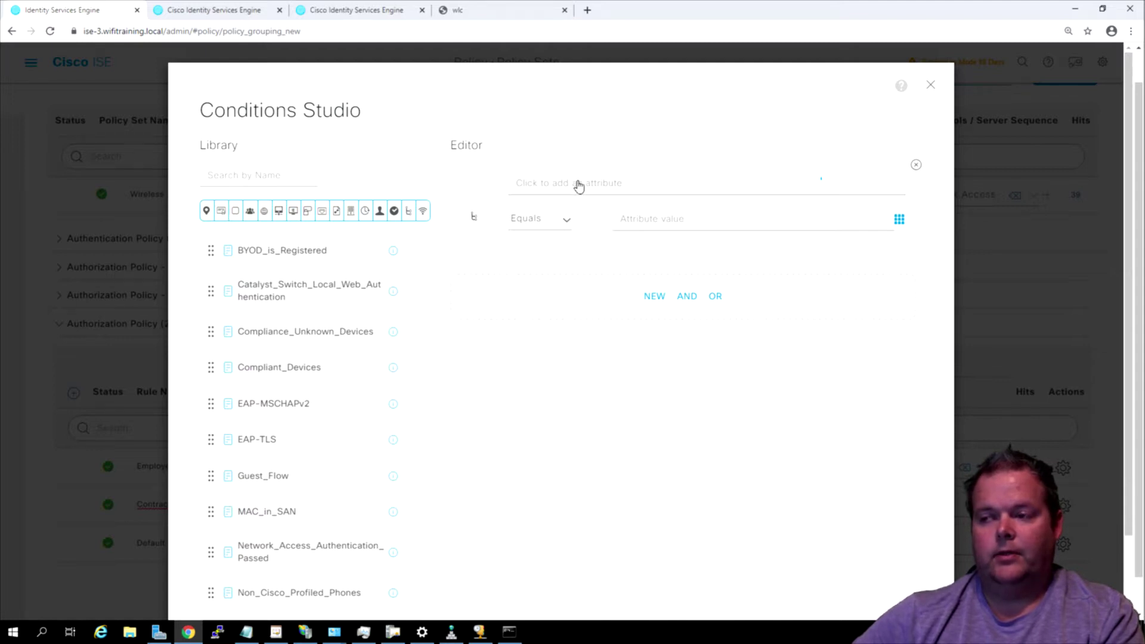
left_click(541, 195)
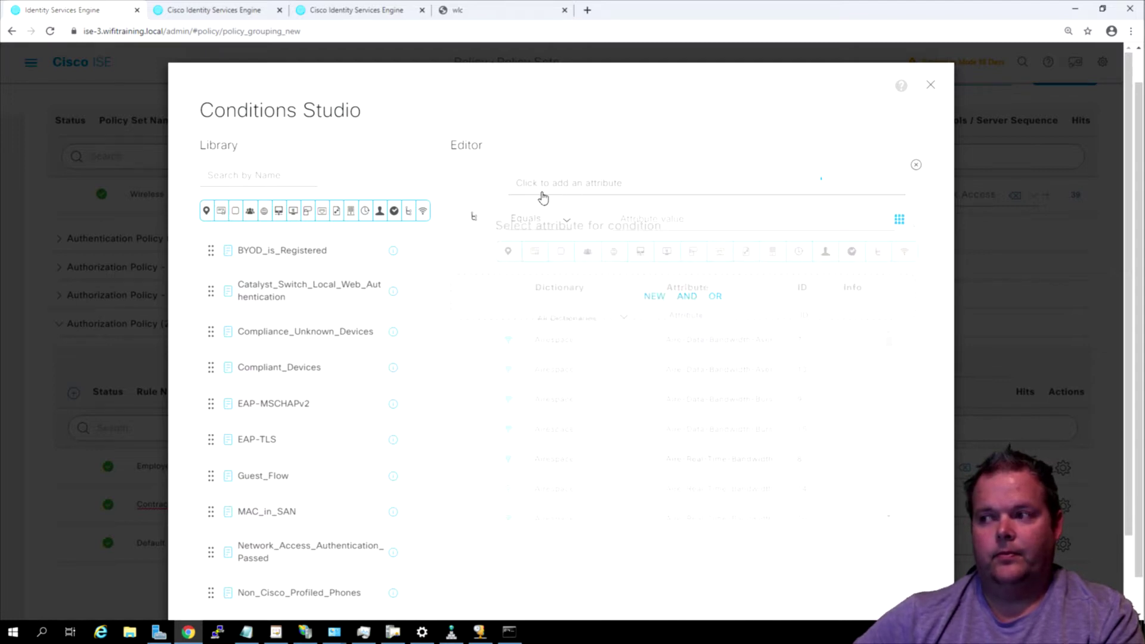
left_click(592, 253)
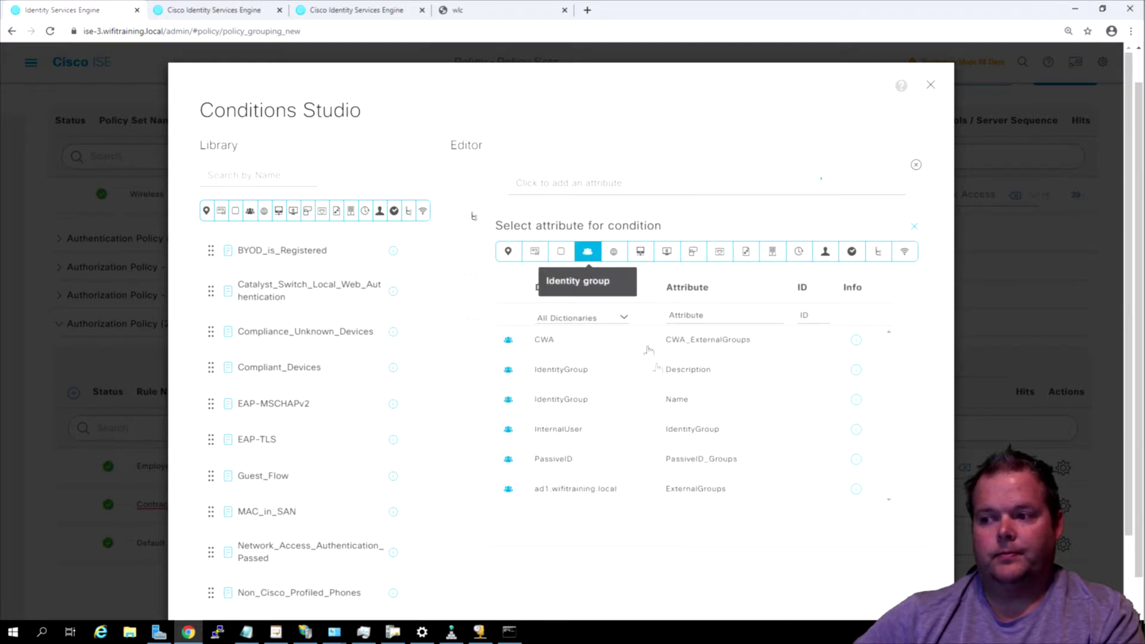
left_click(664, 492)
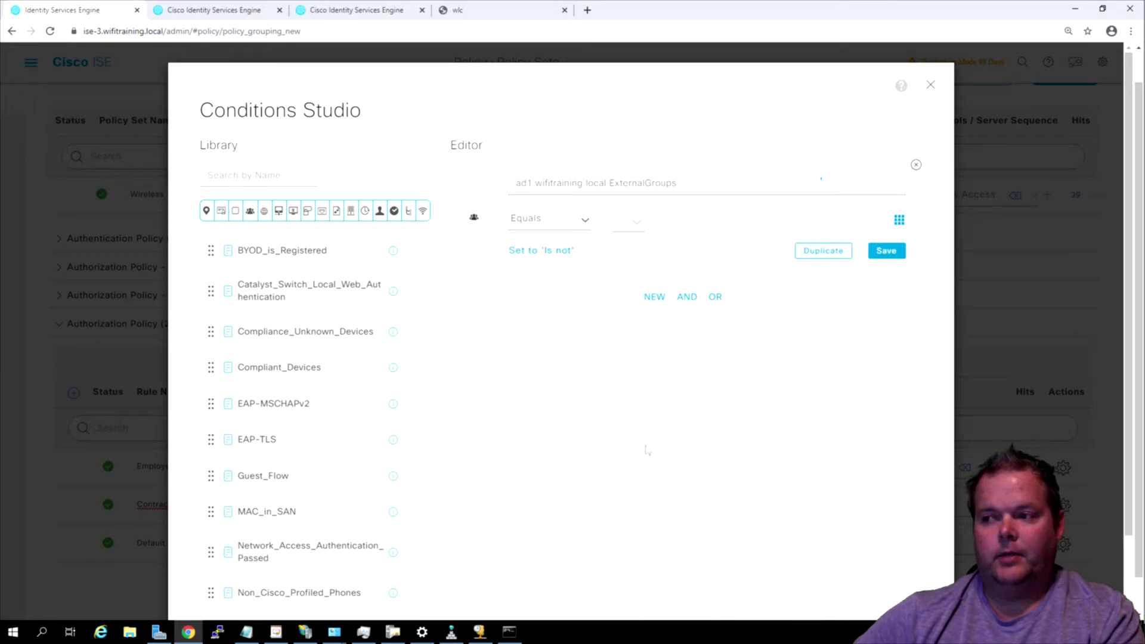
left_click(640, 228)
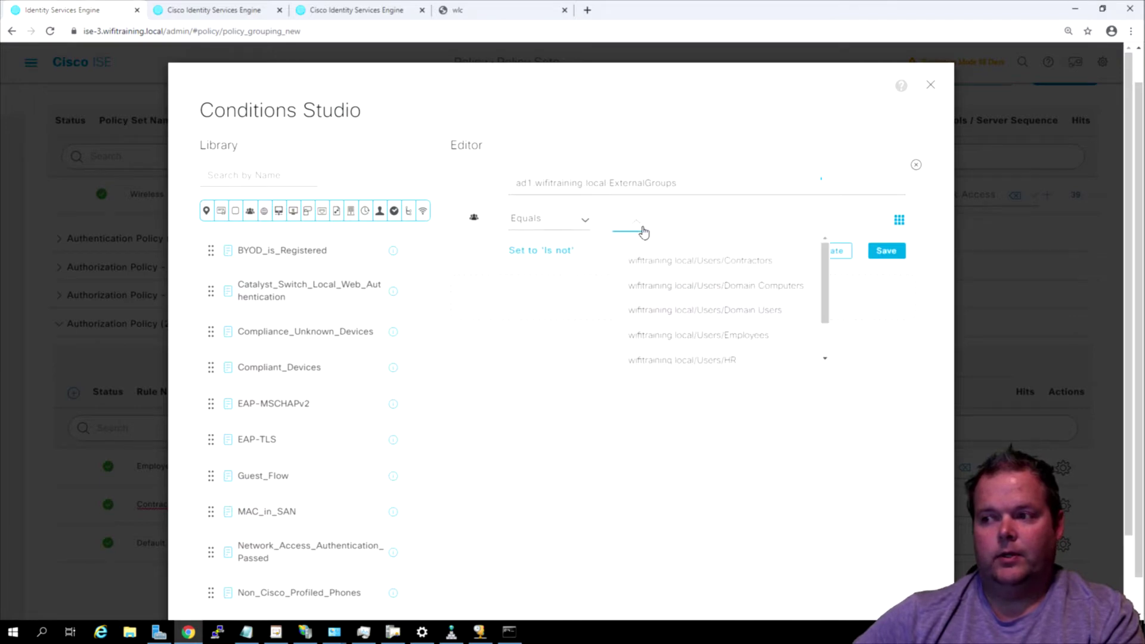
left_click(696, 263)
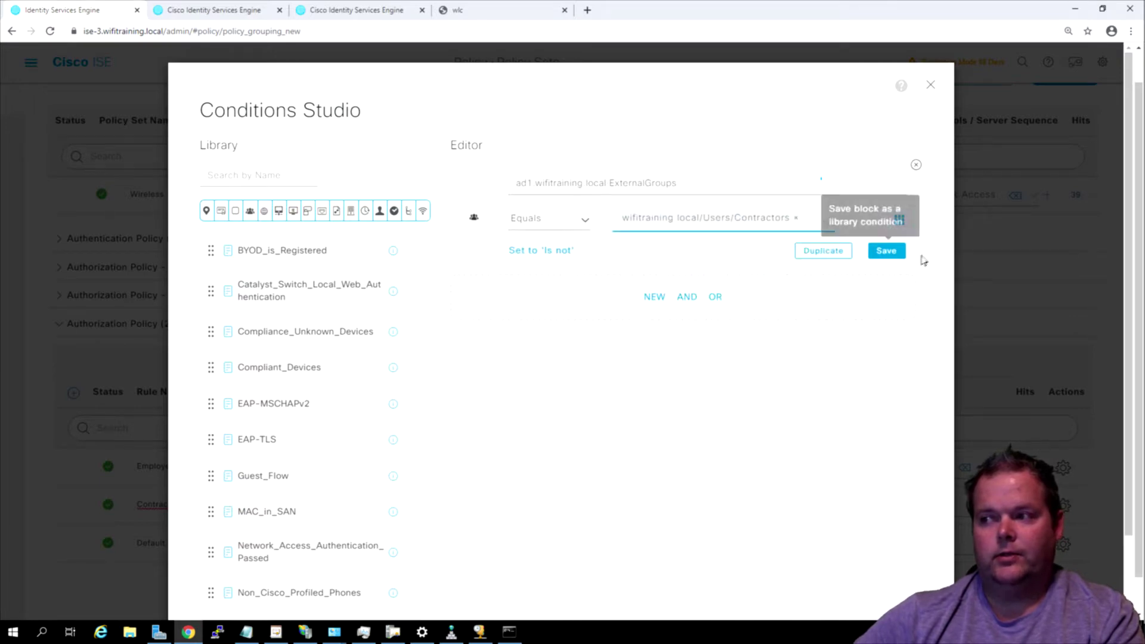
Apply the condition to Contractor_Access without saving it to the library
left_click(885, 251)
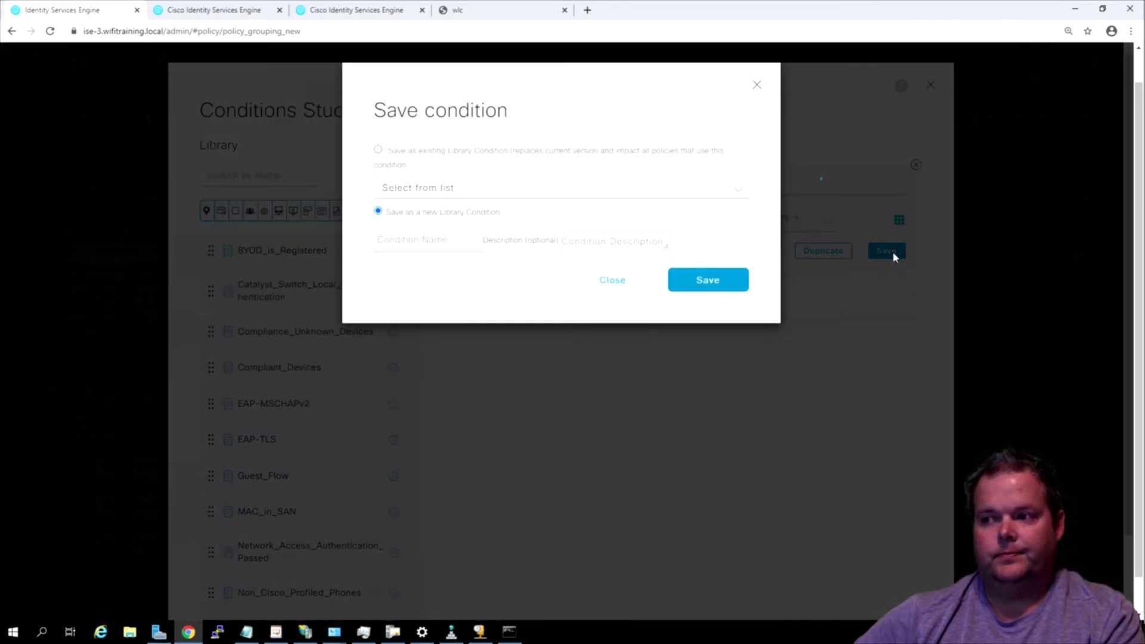
left_click(612, 280)
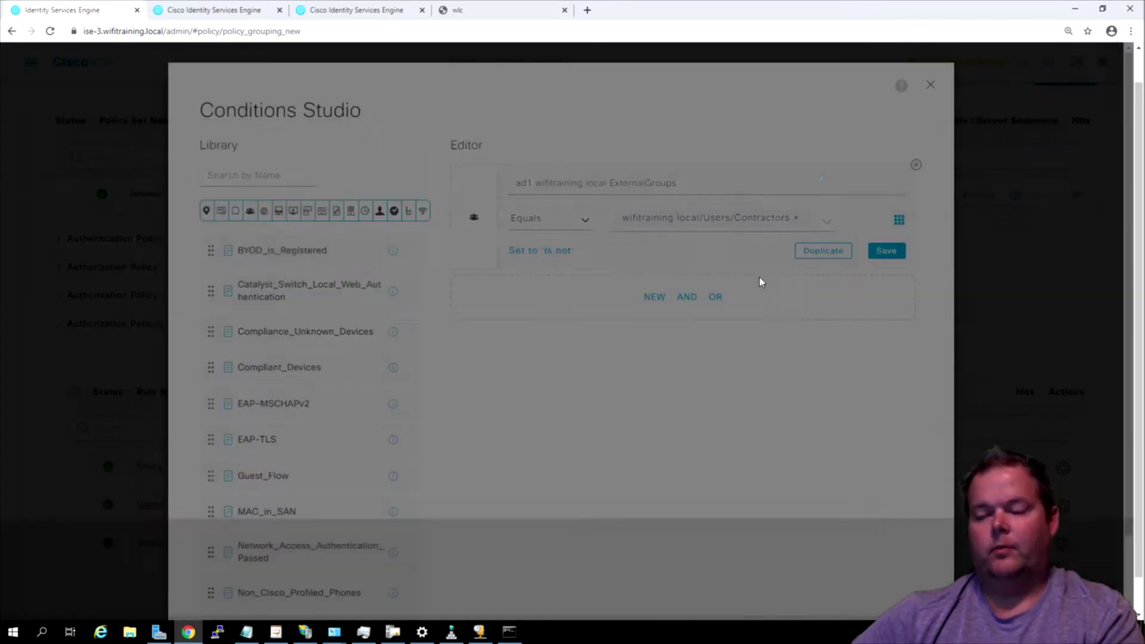
scroll(829, 334, "down", 3)
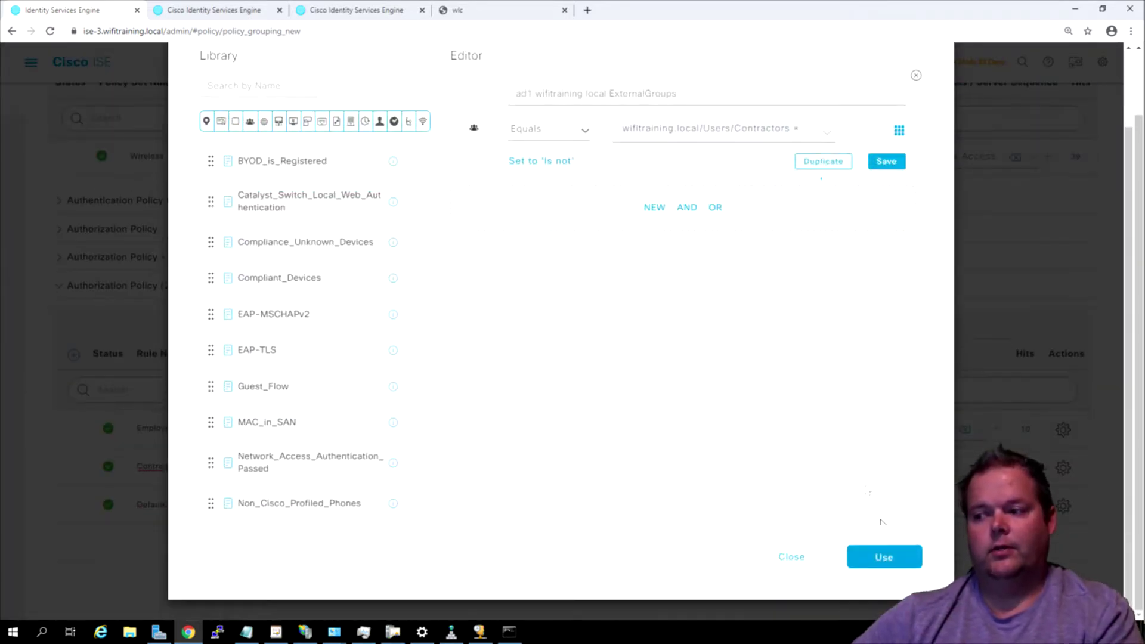
left_click(907, 565)
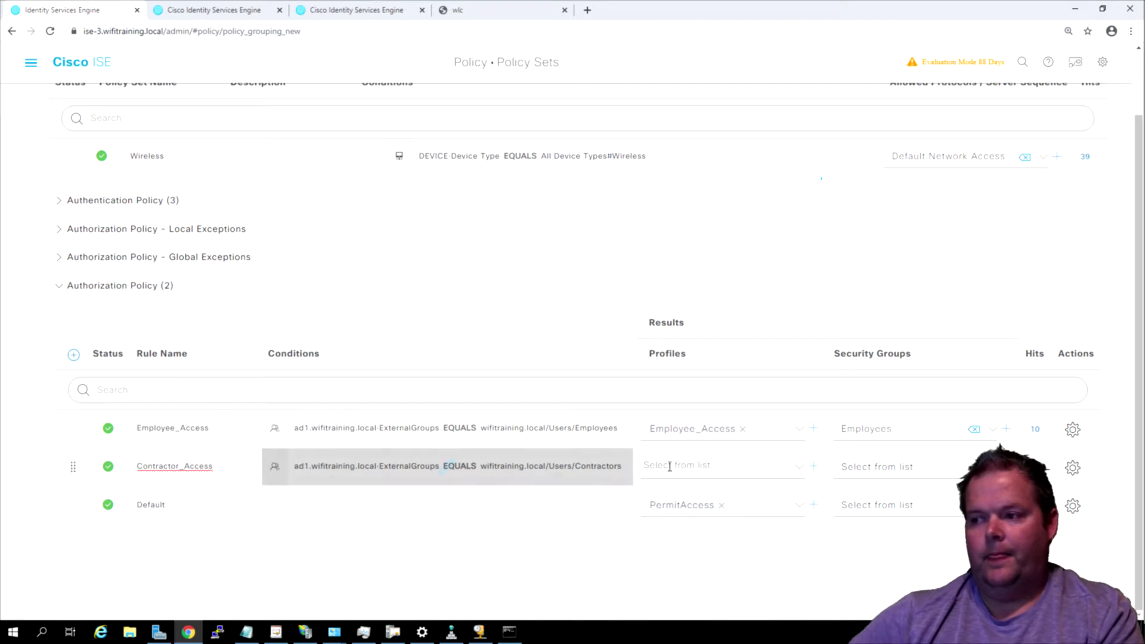
left_click(689, 464)
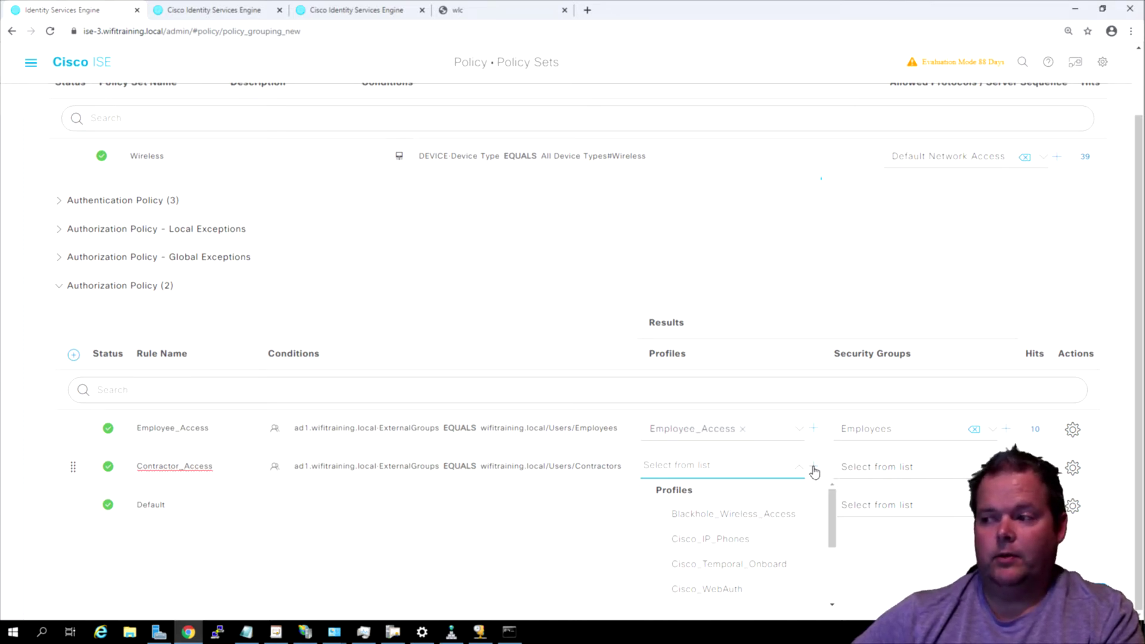
Create a new authorization profile named Contractor_Acess for the Contractor_Access rule
left_click(812, 469)
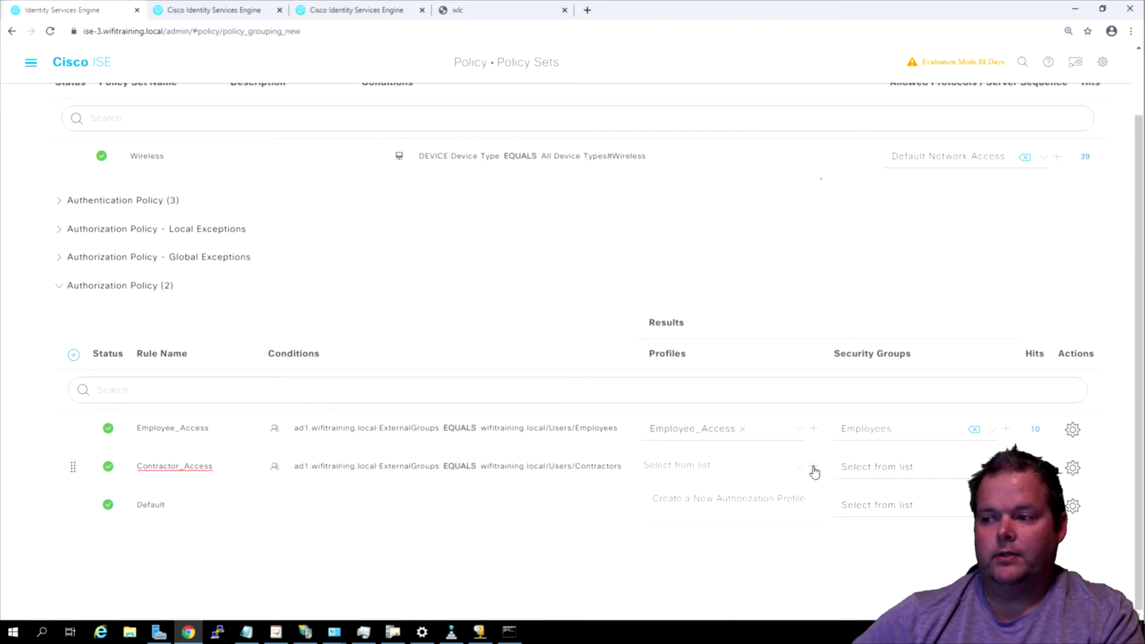
left_click(781, 498)
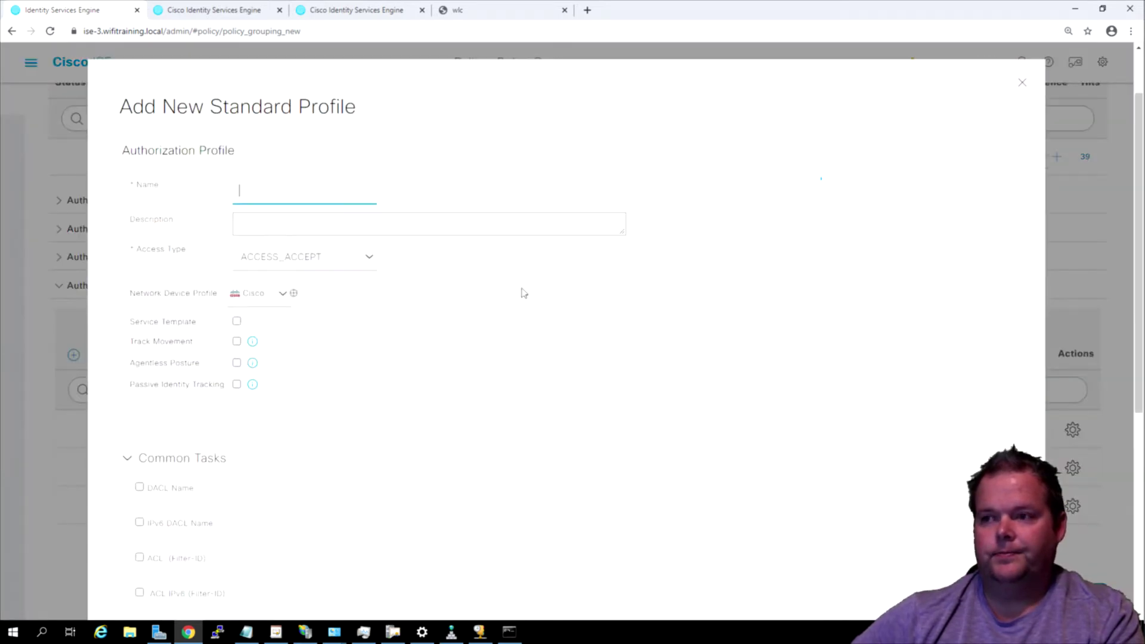
type("Contractor")
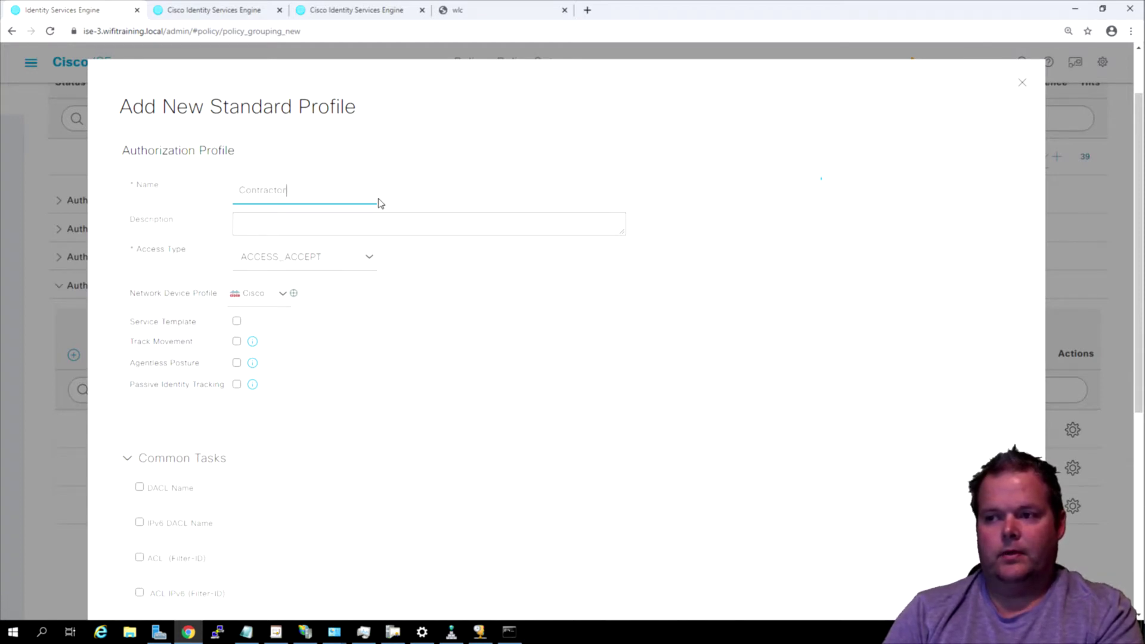
type("_Acess")
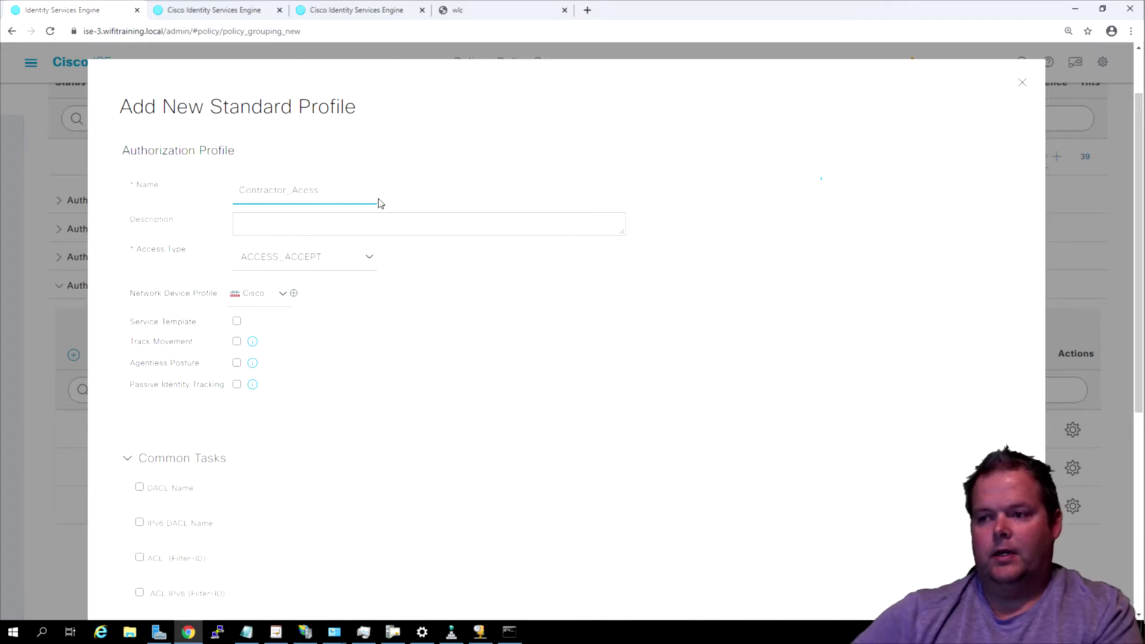
List the Airespace dictionary attributes under the profile's Advanced Attributes
scroll(366, 334, "down", 1)
scroll(357, 351, "down", 1)
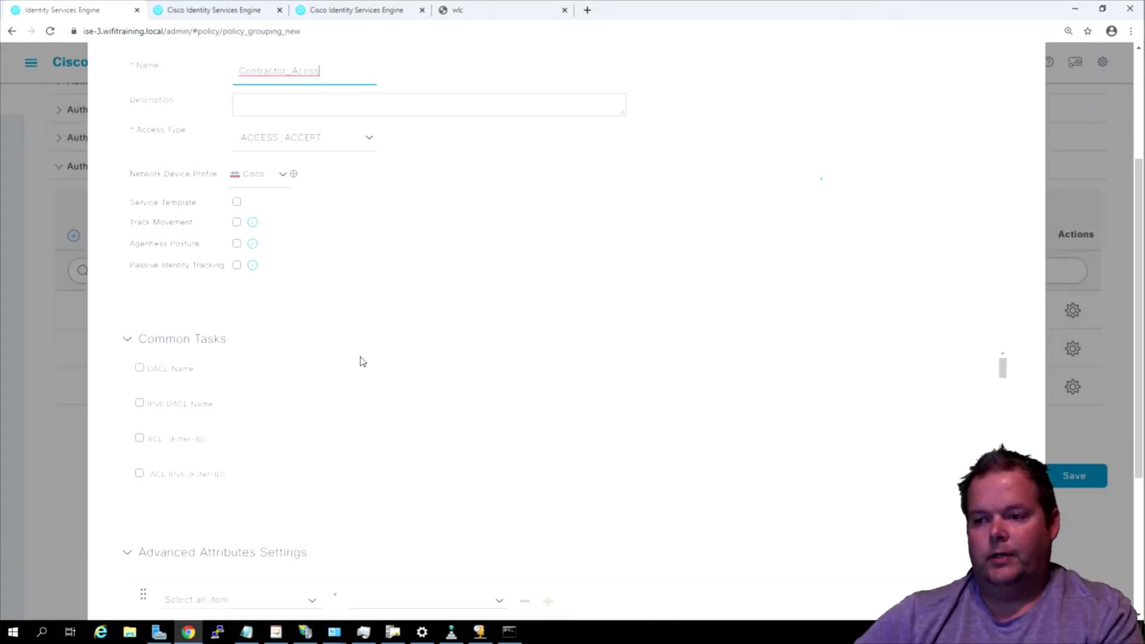
scroll(435, 356, "down", 1)
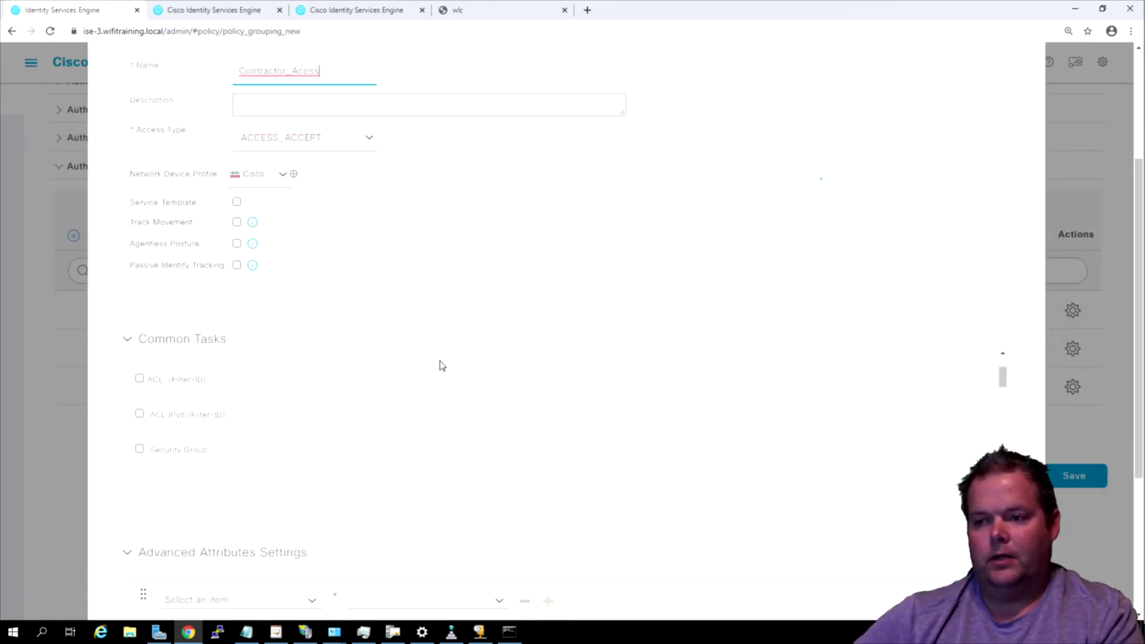
scroll(442, 366, "down", 4)
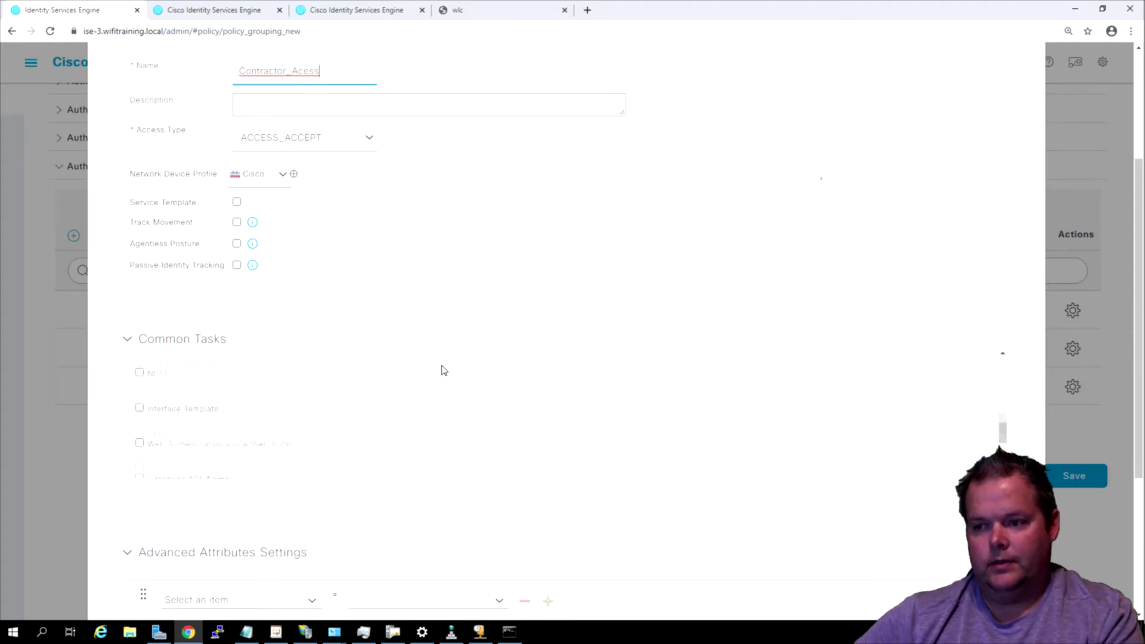
scroll(444, 369, "down", 3)
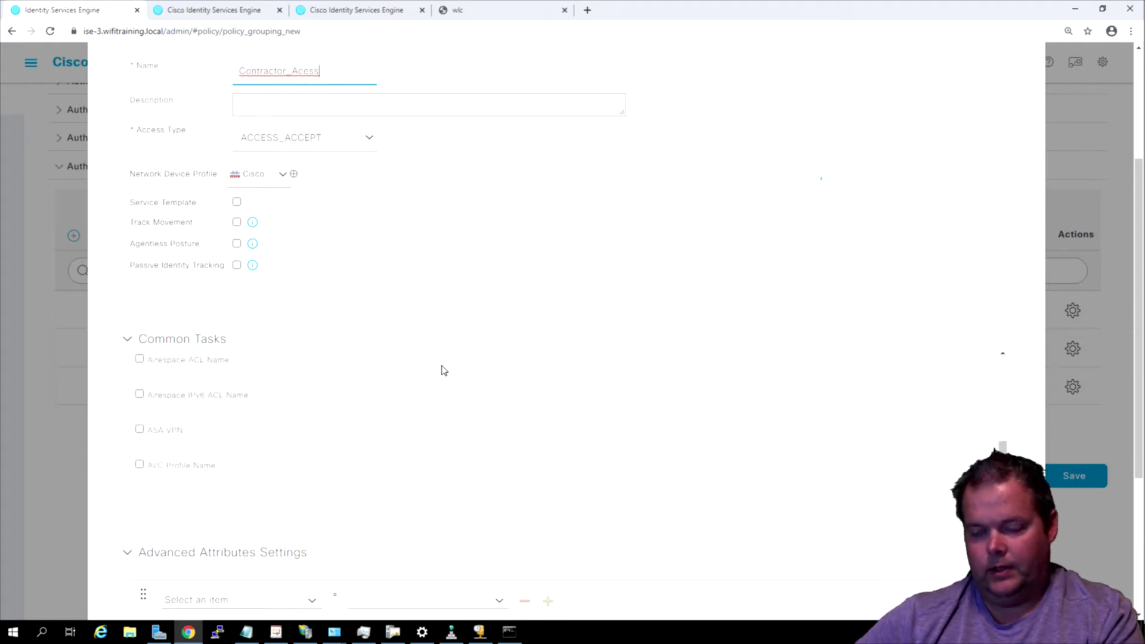
scroll(444, 371, "down", 1)
scroll(443, 371, "down", 2)
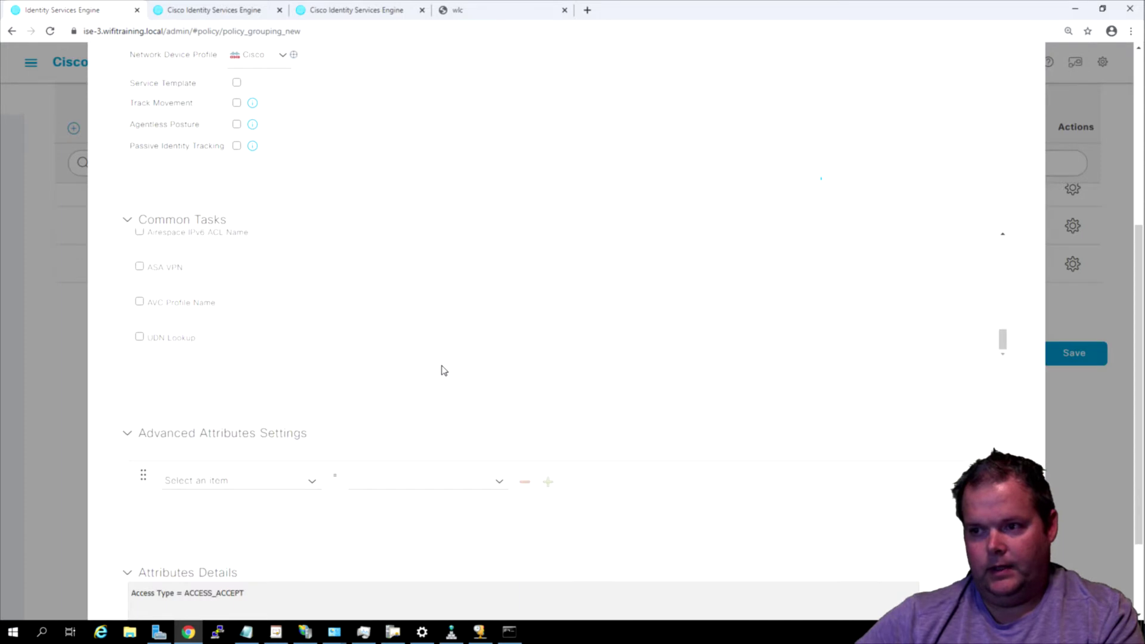
scroll(443, 370, "up", 1)
scroll(444, 372, "up", 1)
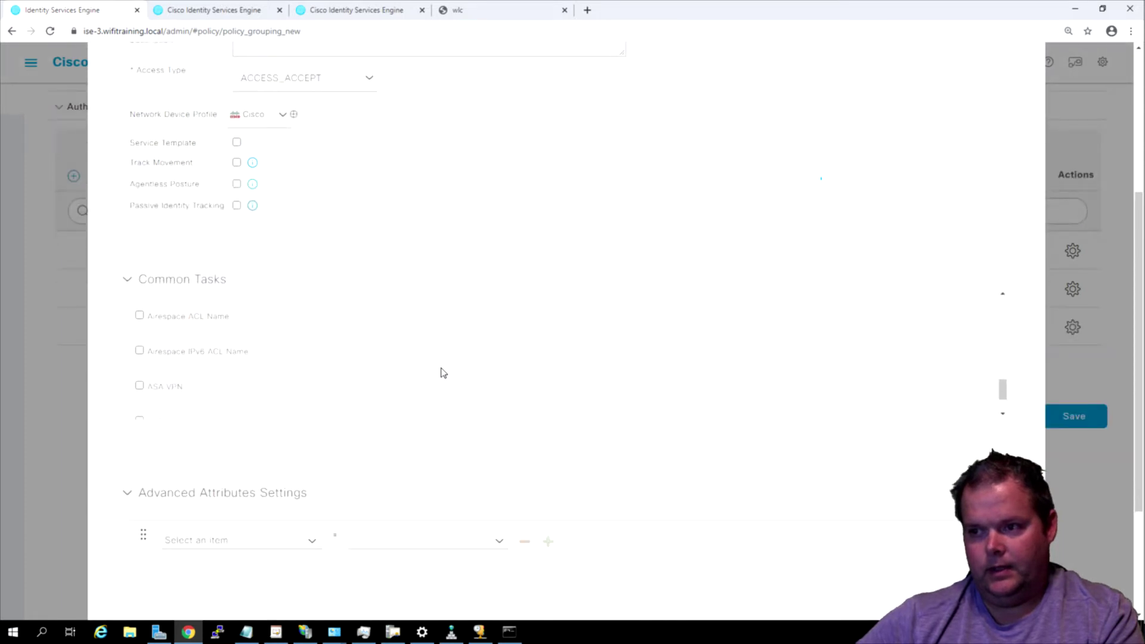
scroll(444, 373, "up", 2)
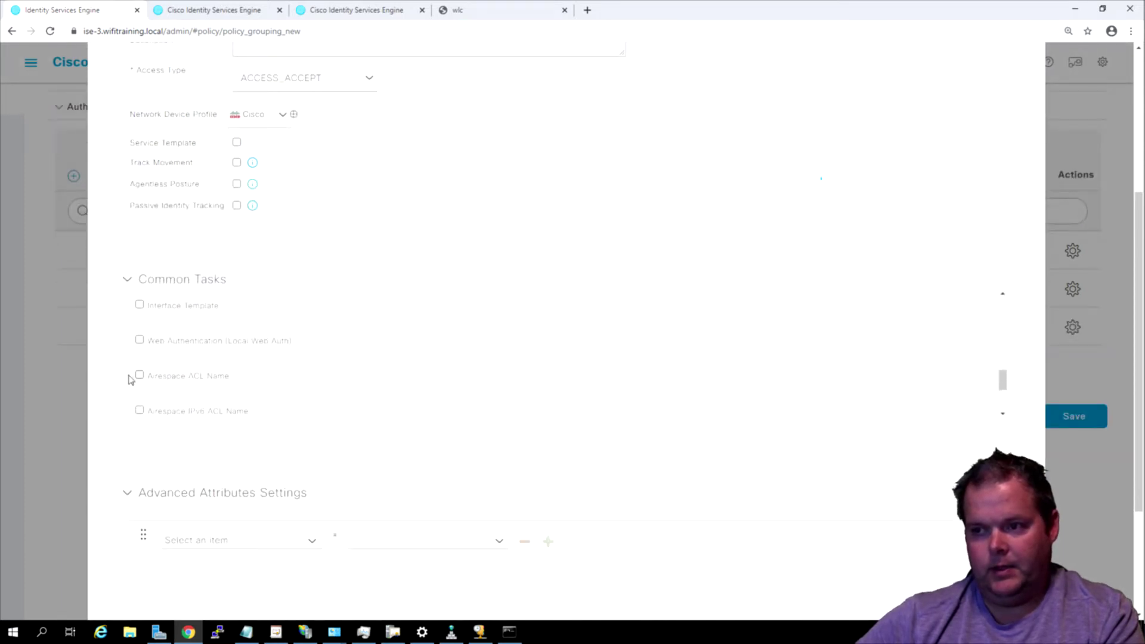
scroll(215, 381, "up", 2)
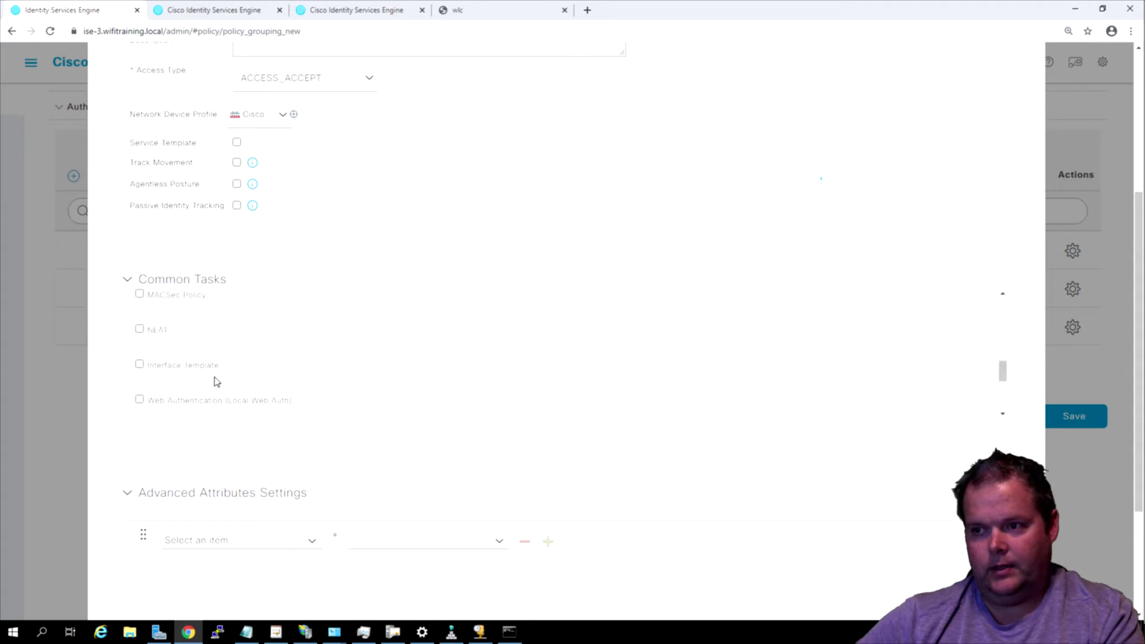
scroll(216, 382, "up", 3)
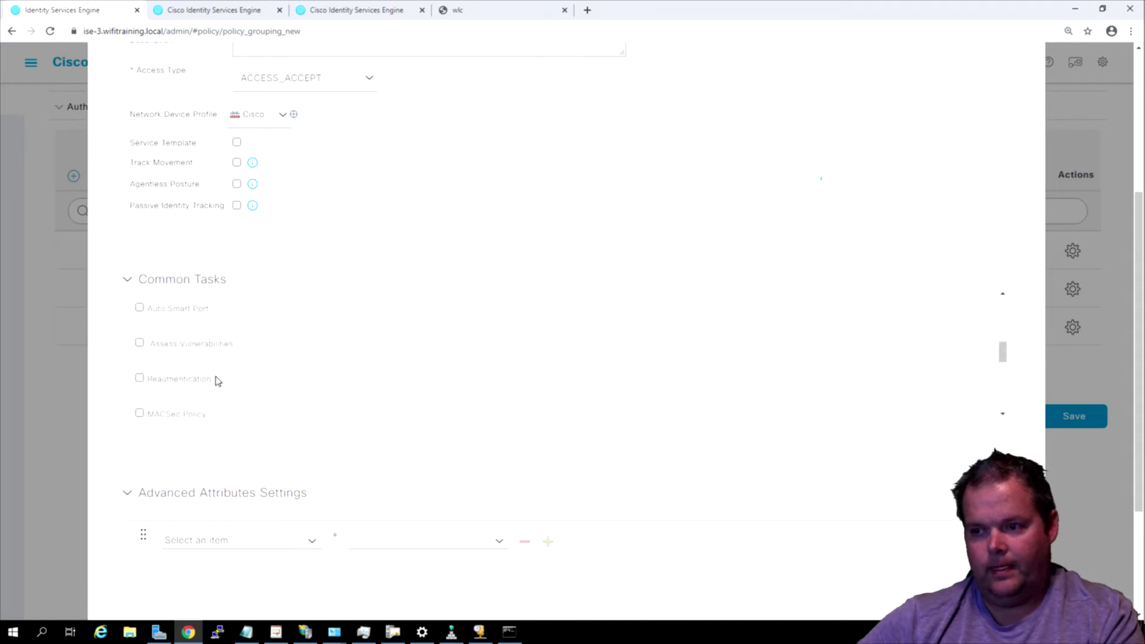
left_click(314, 540)
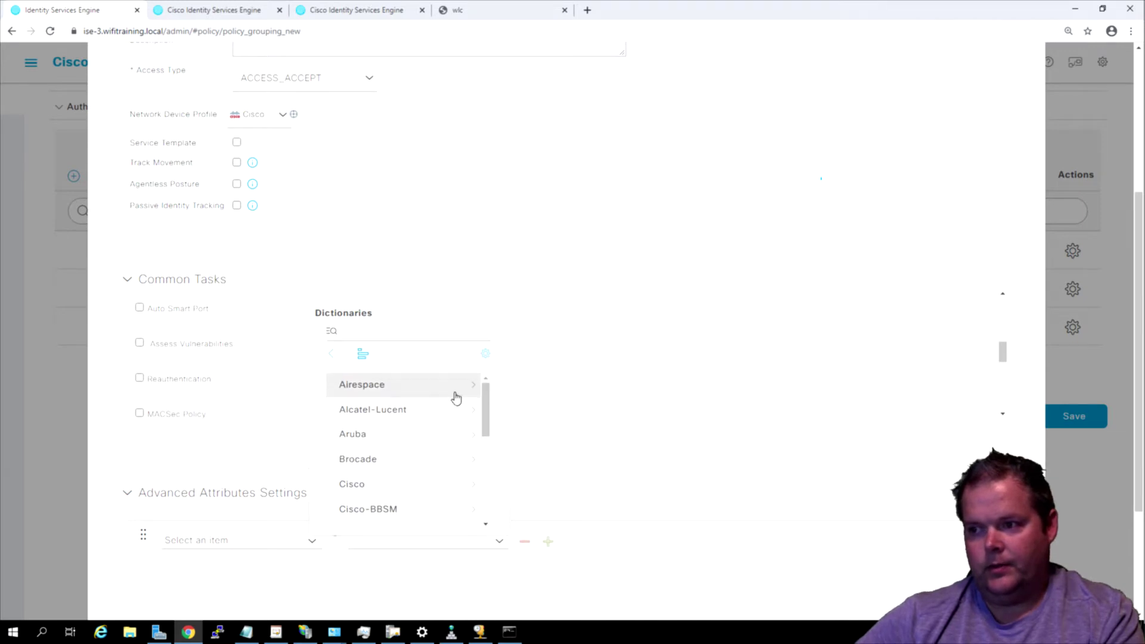
left_click(455, 396)
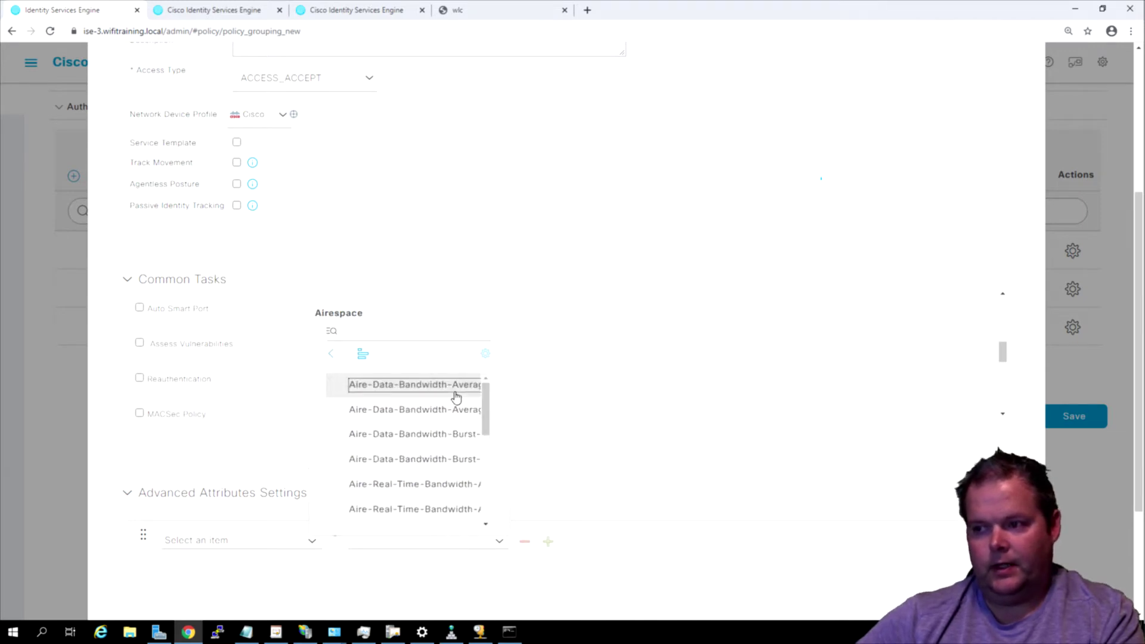
left_click_drag(488, 406, 489, 494)
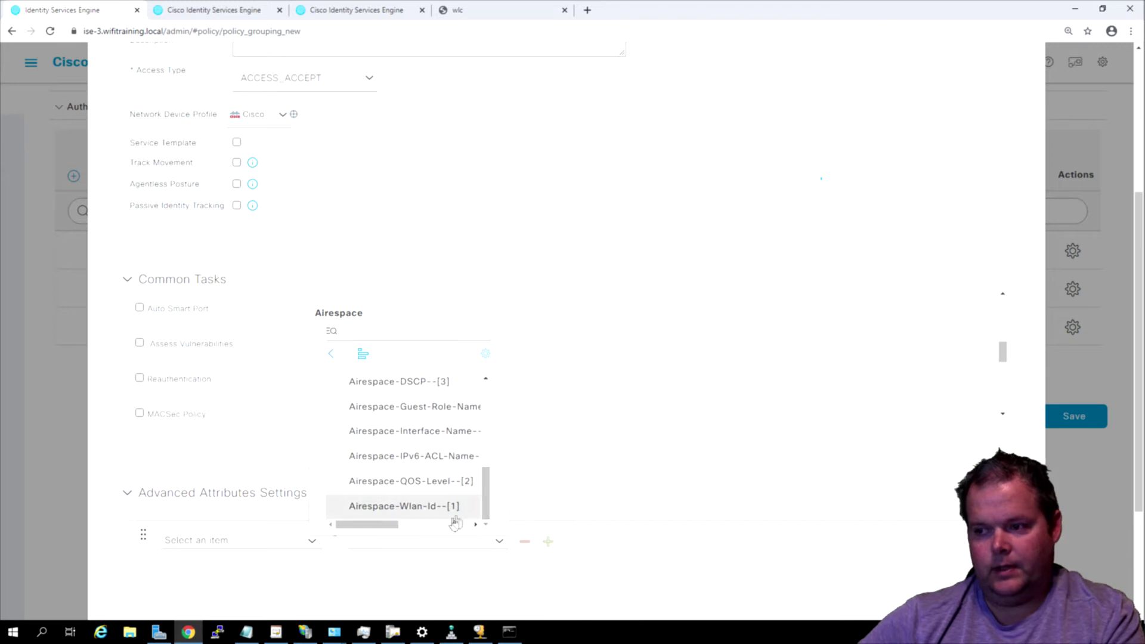
left_click_drag(389, 527, 403, 527)
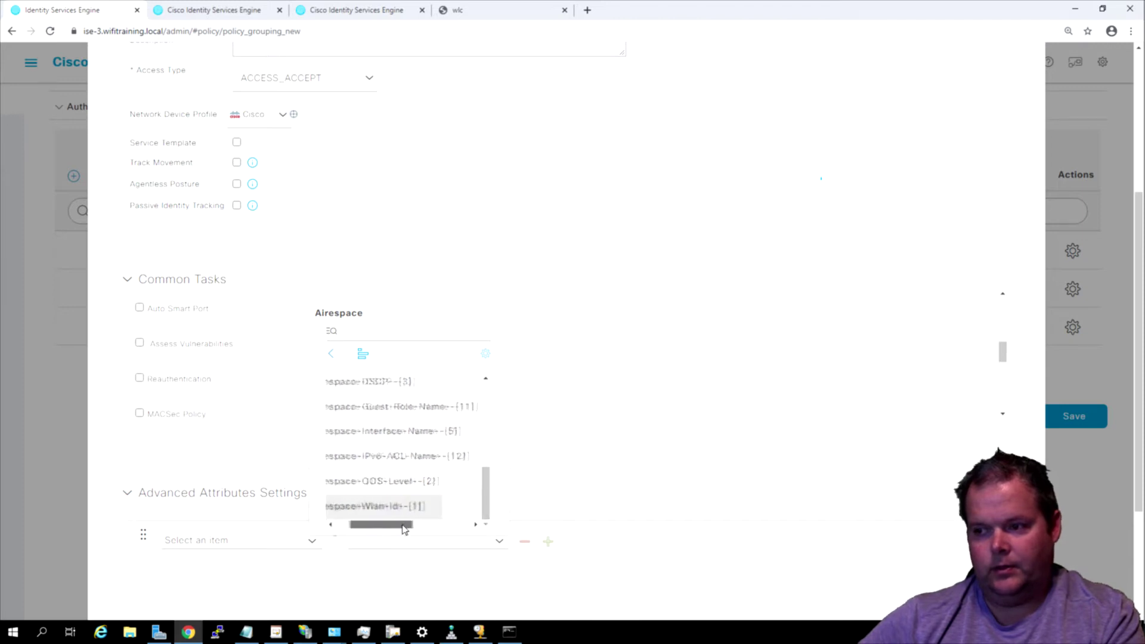
Set advanced attribute Airespace-QOS-Level to Bronze, leaving no extra empty attribute row
left_click(396, 481)
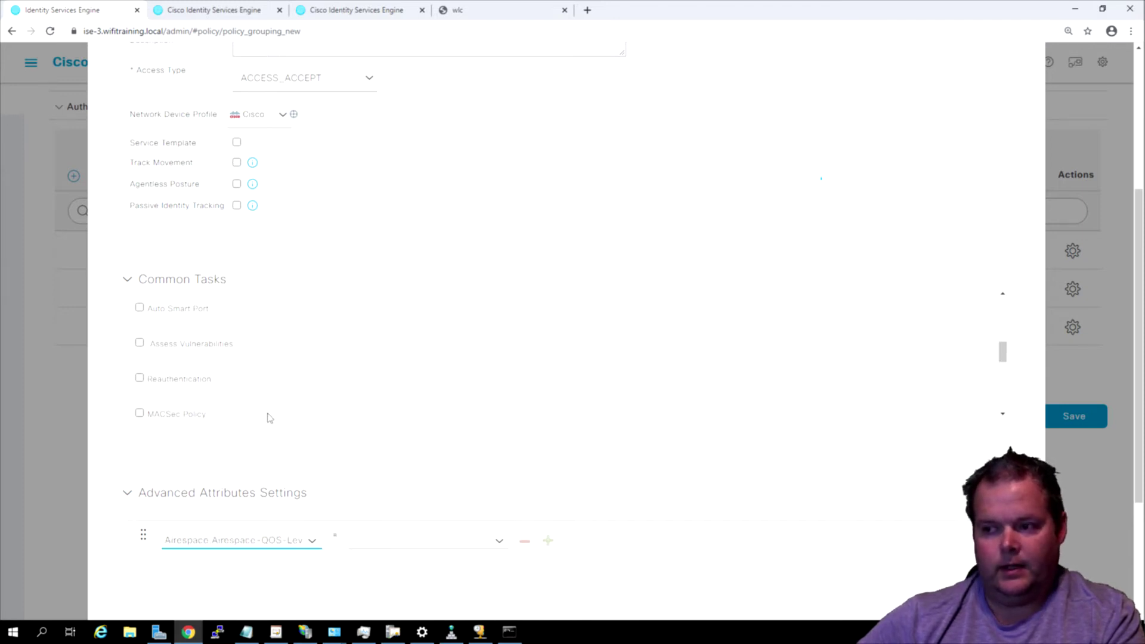
left_click(499, 542)
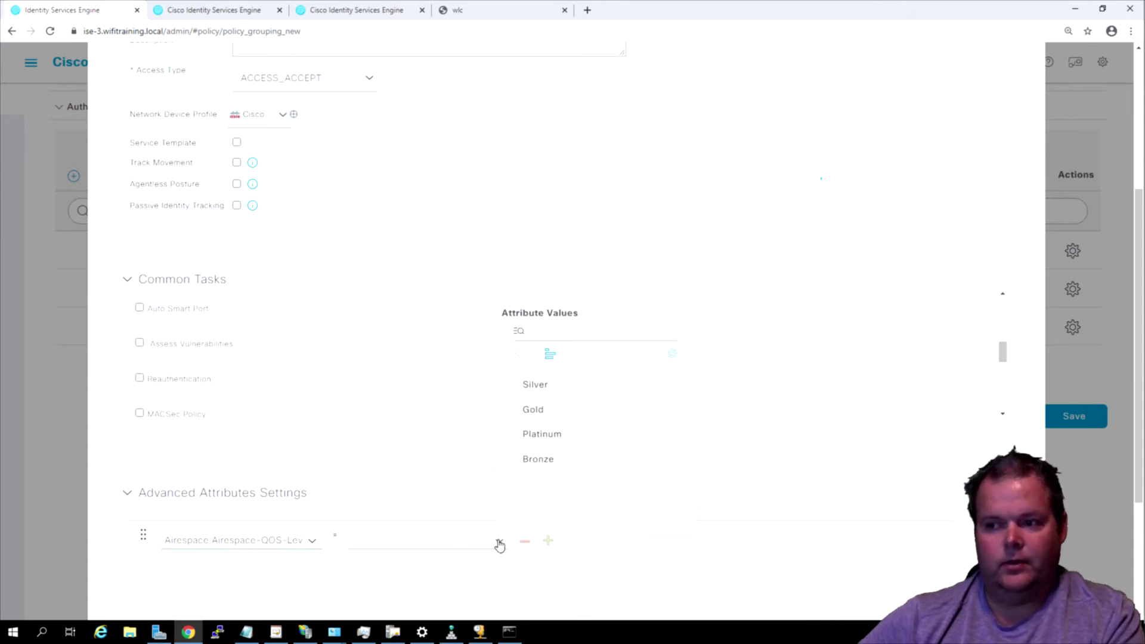
left_click(529, 462)
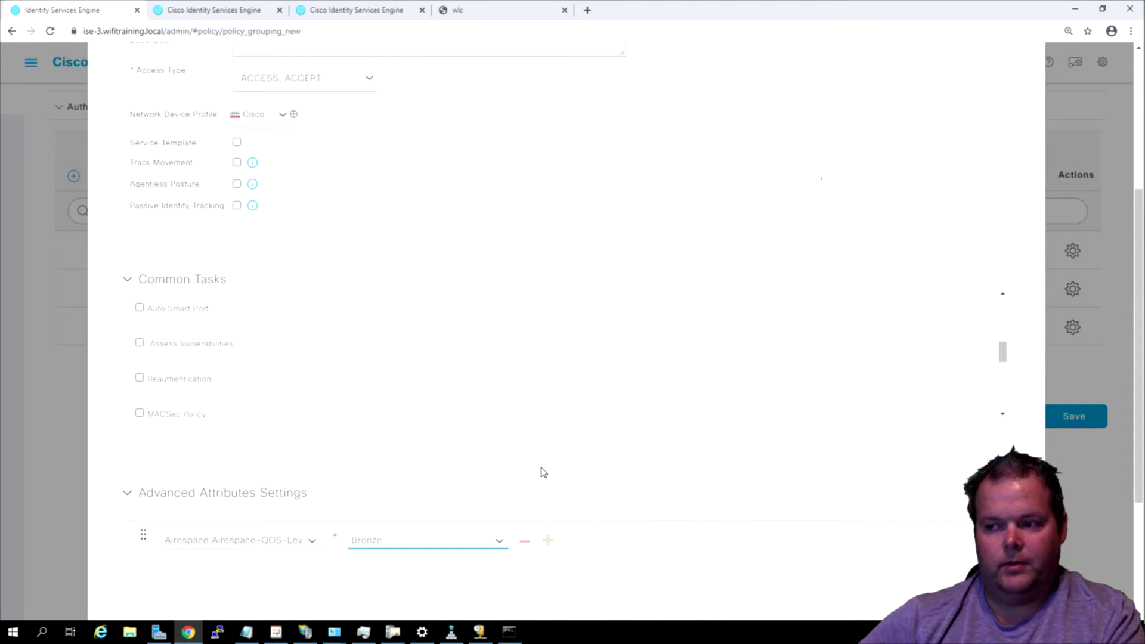
left_click(547, 541)
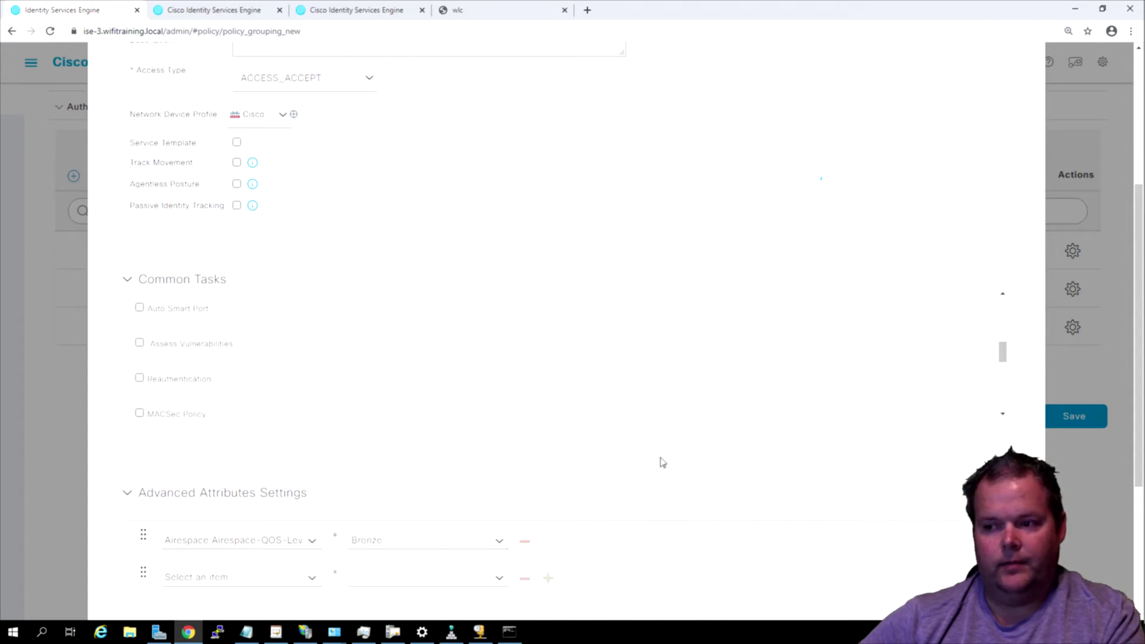
scroll(662, 462, "down", 2)
left_click(525, 458)
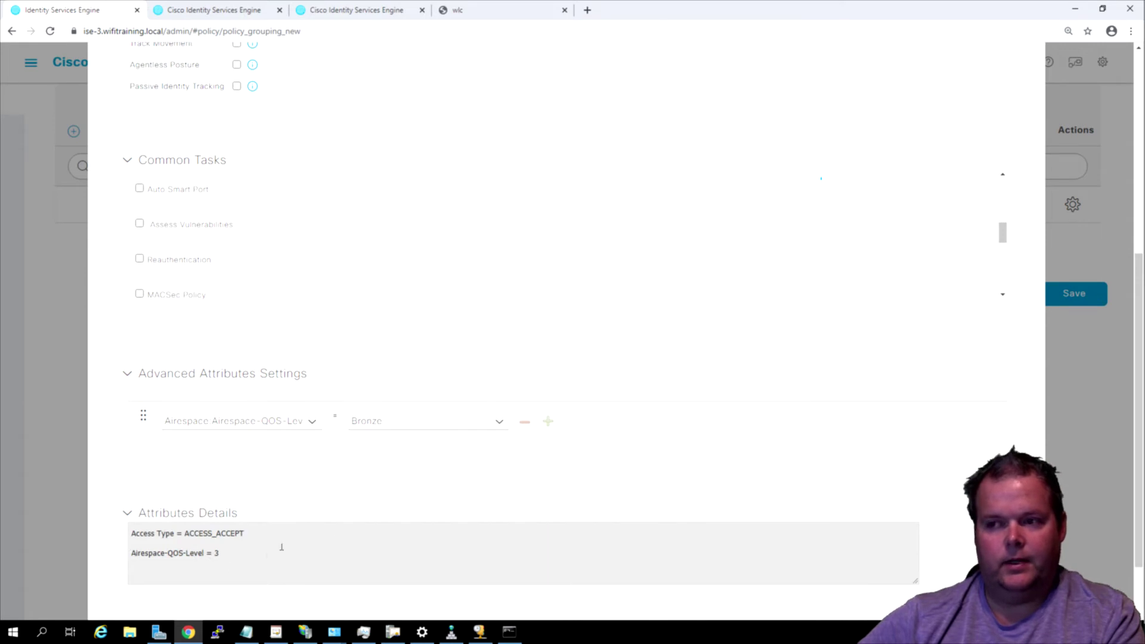
Scroll through Common Tasks to locate Airespace ACL Name
scroll(525, 292, "up", 1)
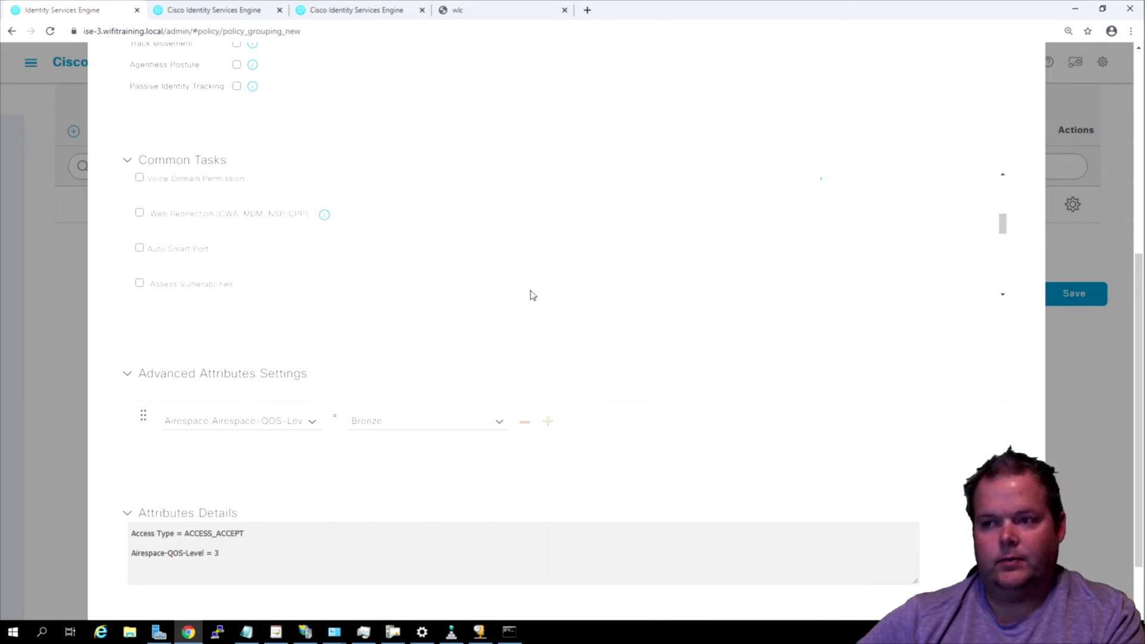
scroll(536, 291, "up", 1)
scroll(536, 291, "up", 1)
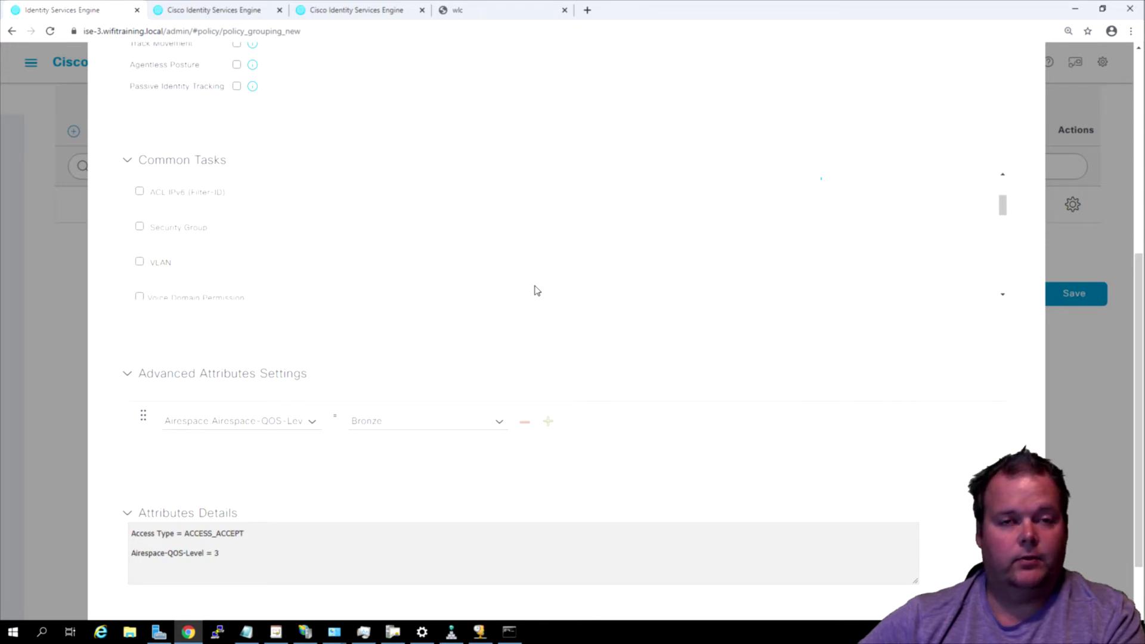
scroll(536, 290, "down", 8)
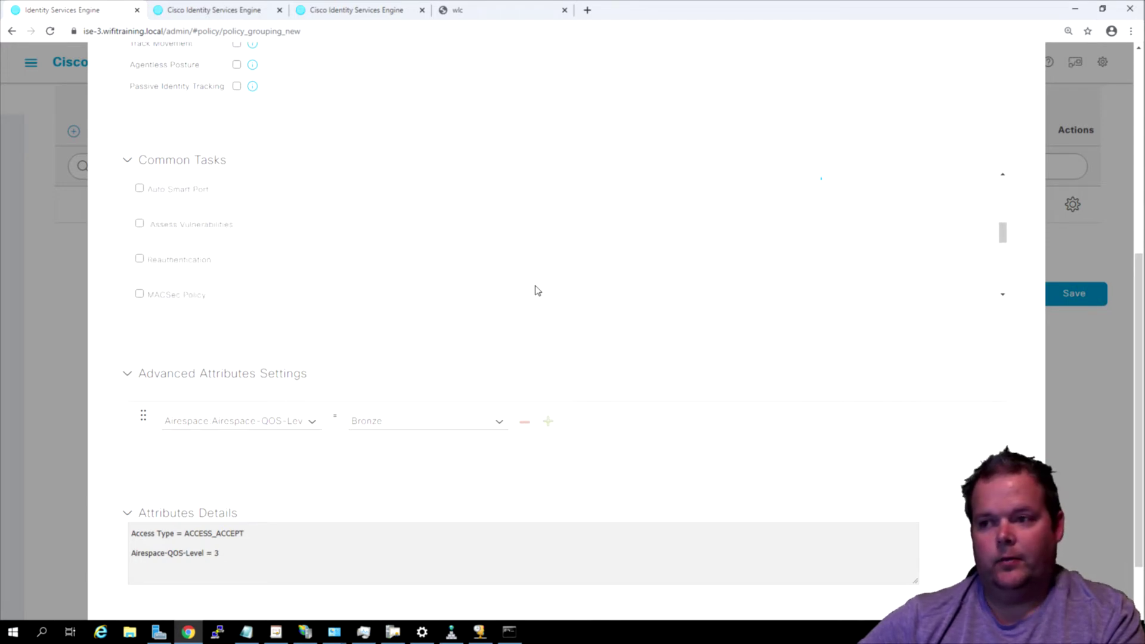
scroll(538, 291, "up", 7)
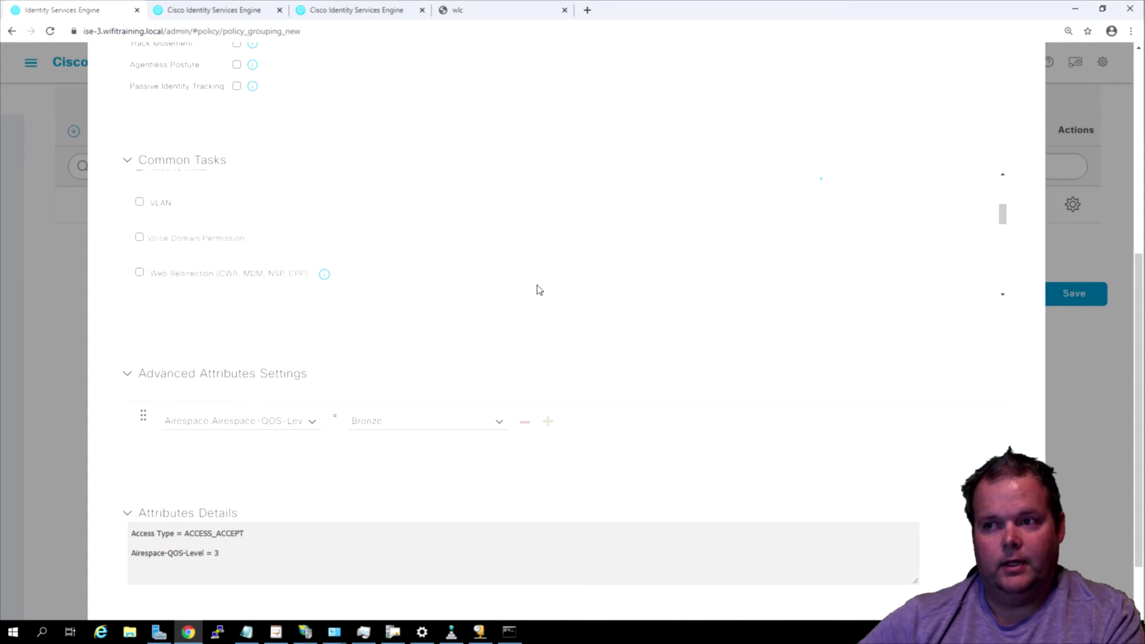
scroll(539, 290, "up", 3)
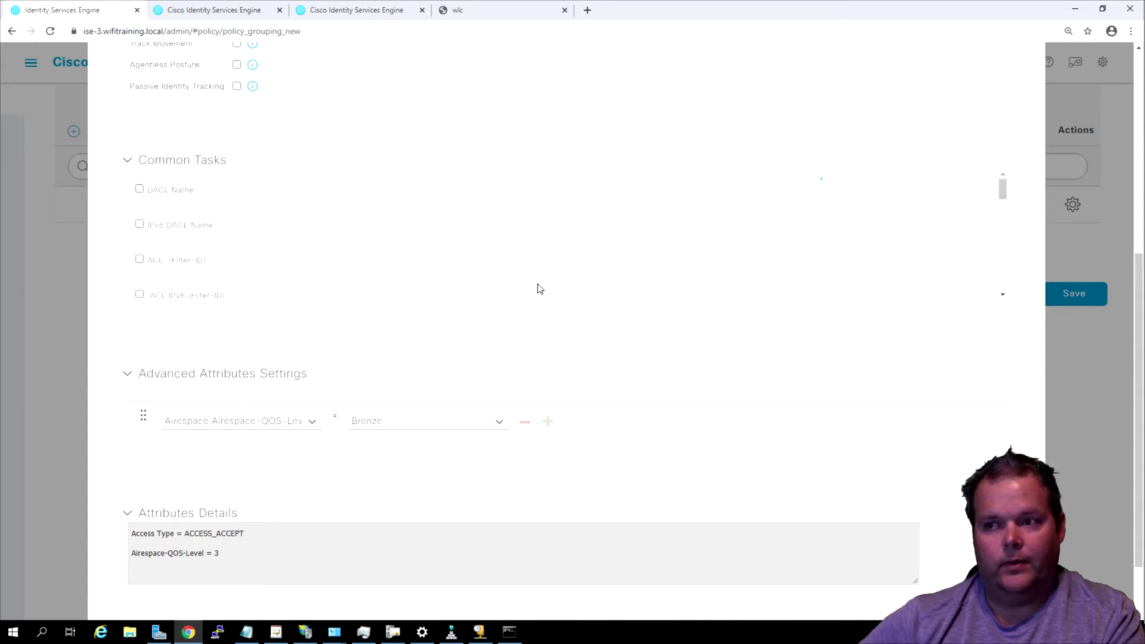
scroll(539, 289, "up", 2)
scroll(537, 289, "down", 5)
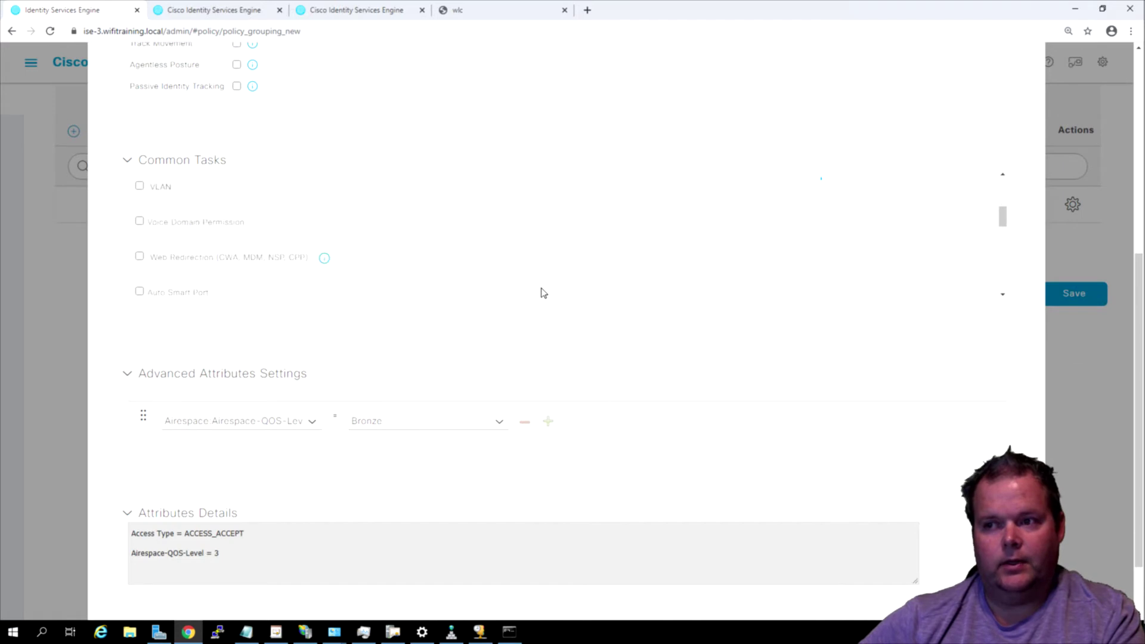
scroll(542, 292, "down", 2)
scroll(543, 292, "down", 3)
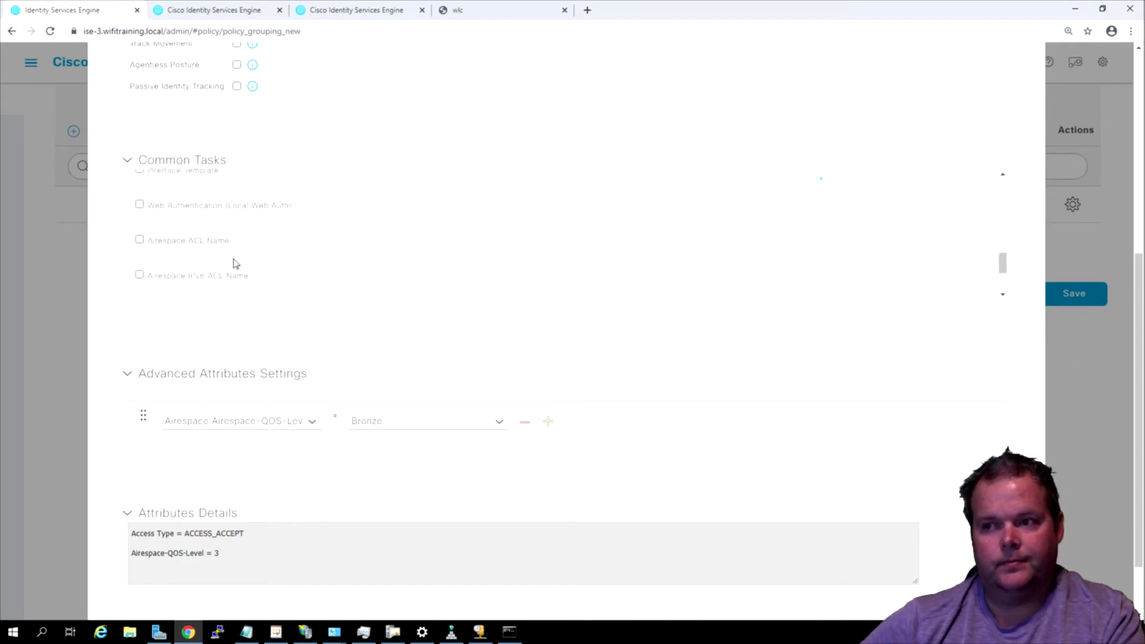
Enable the Airespace ACL Name common task with value Contractor_ACL
left_click(139, 240)
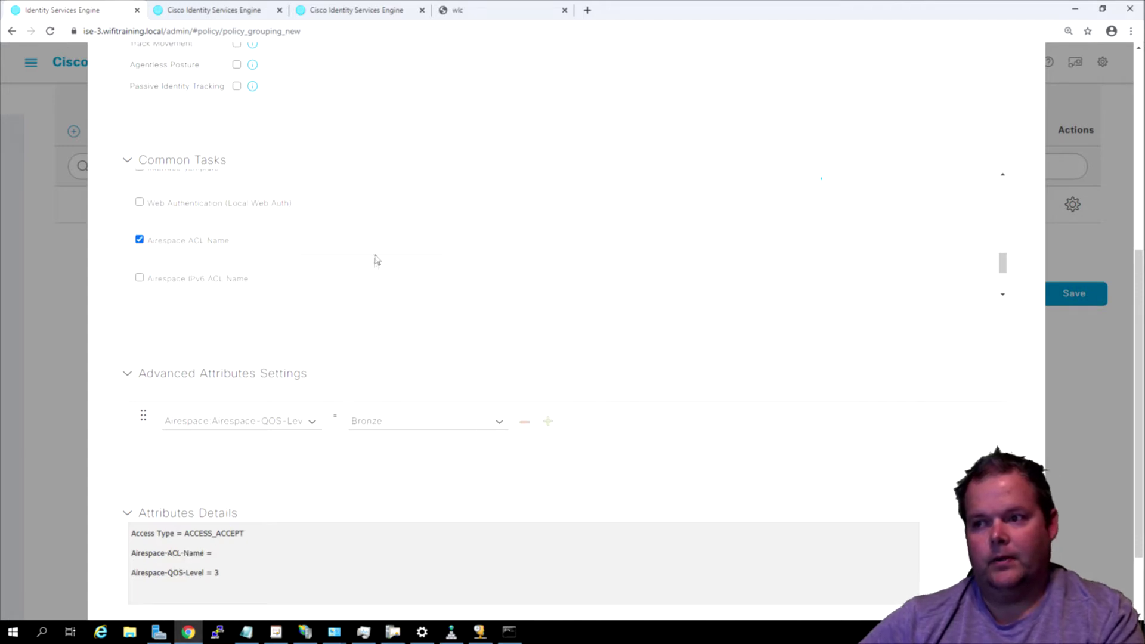
left_click(361, 249)
type("Contr")
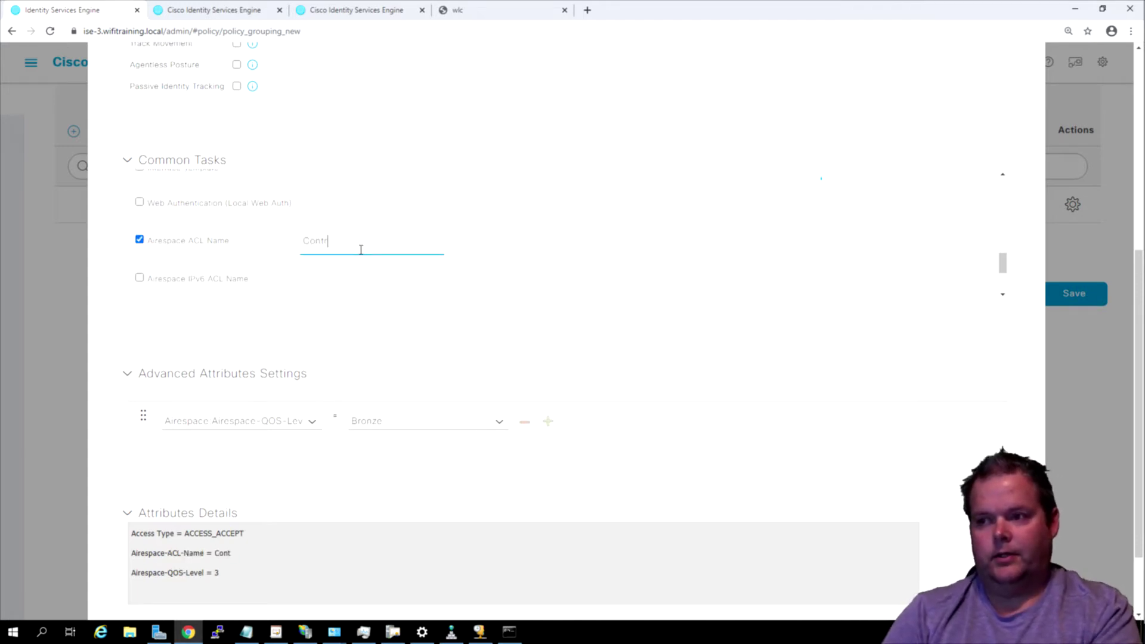
type("actor_A")
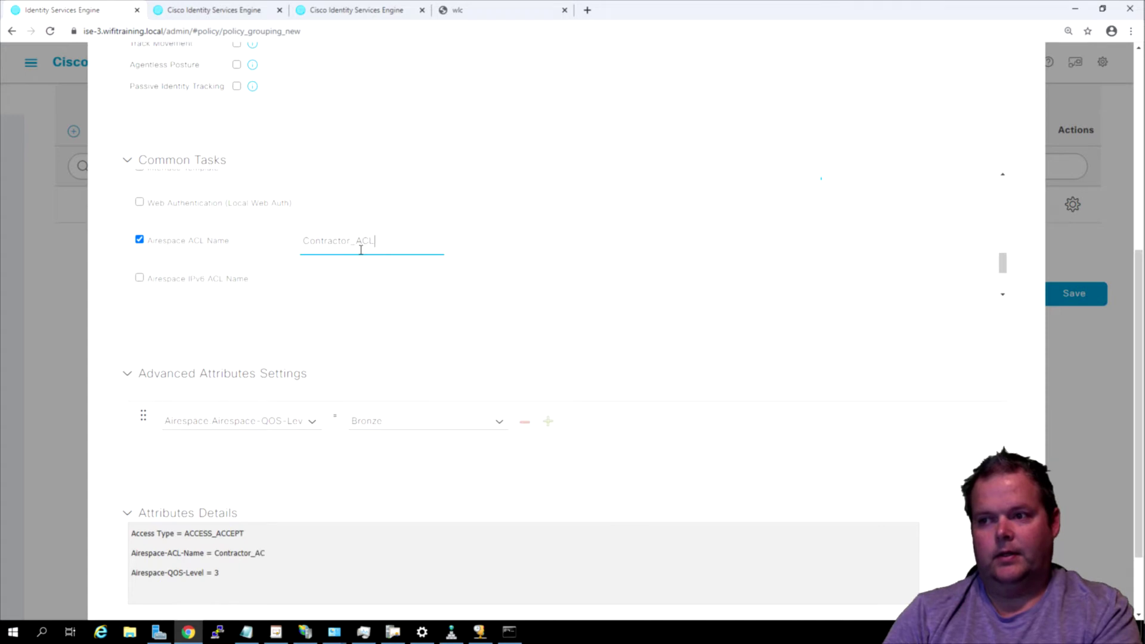
type("CL")
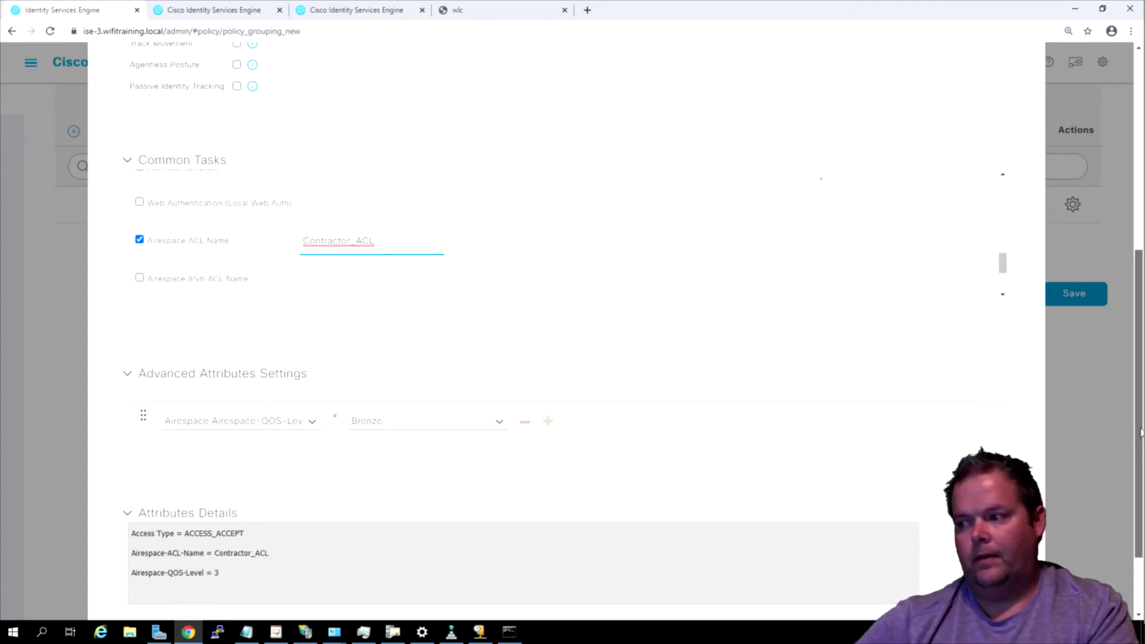
scroll(846, 365, "down", 2)
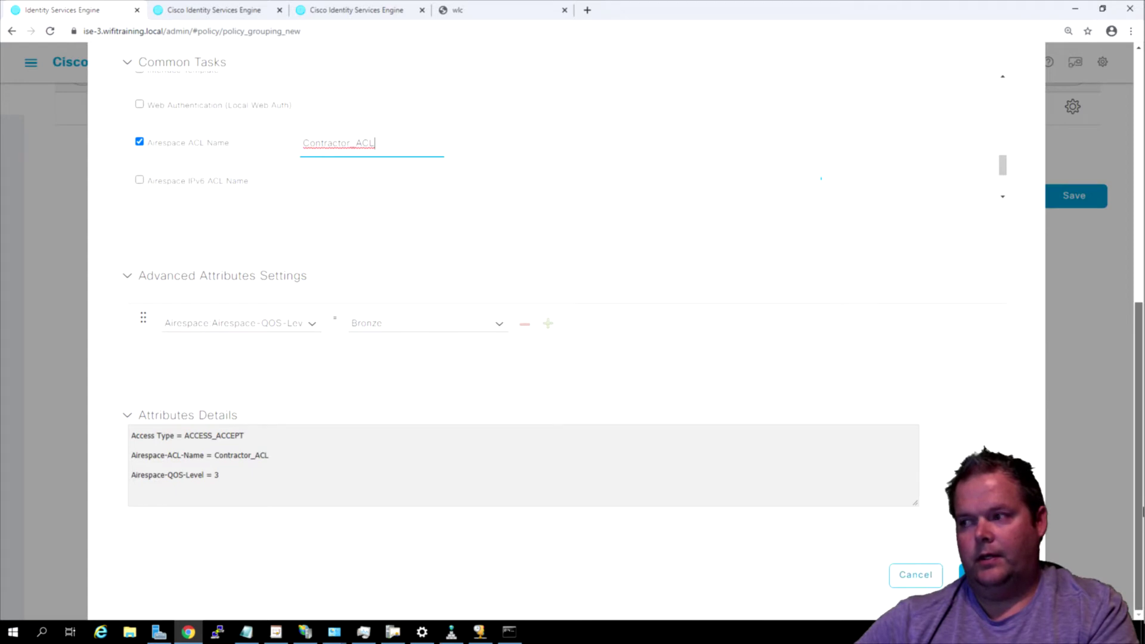
scroll(1097, 338, "up", 3)
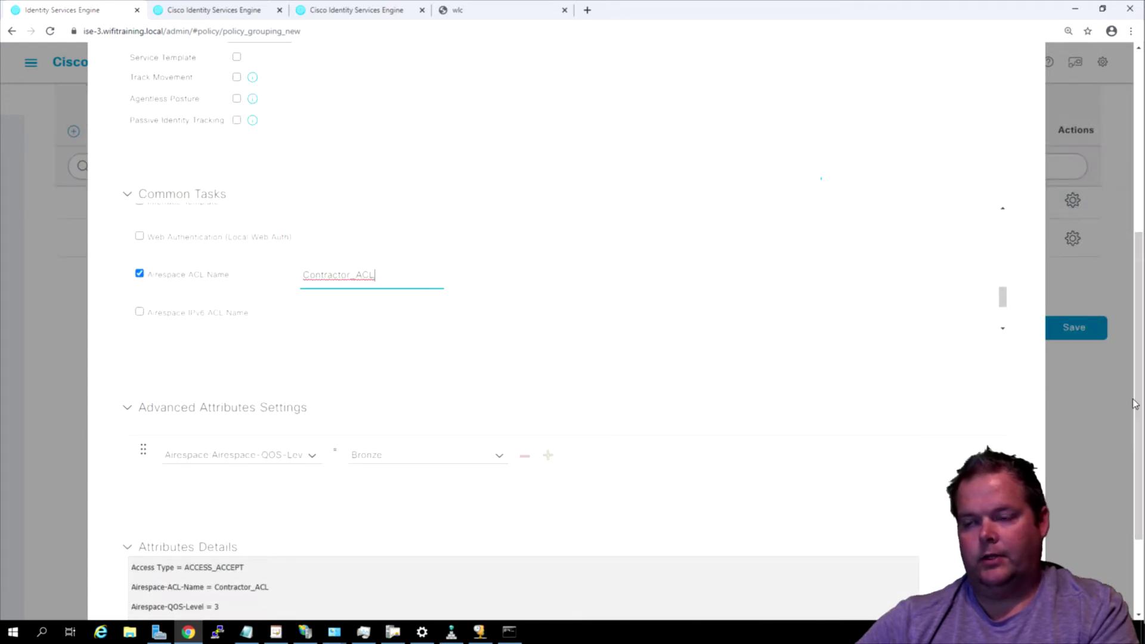
left_click_drag(1008, 303, 1015, 242)
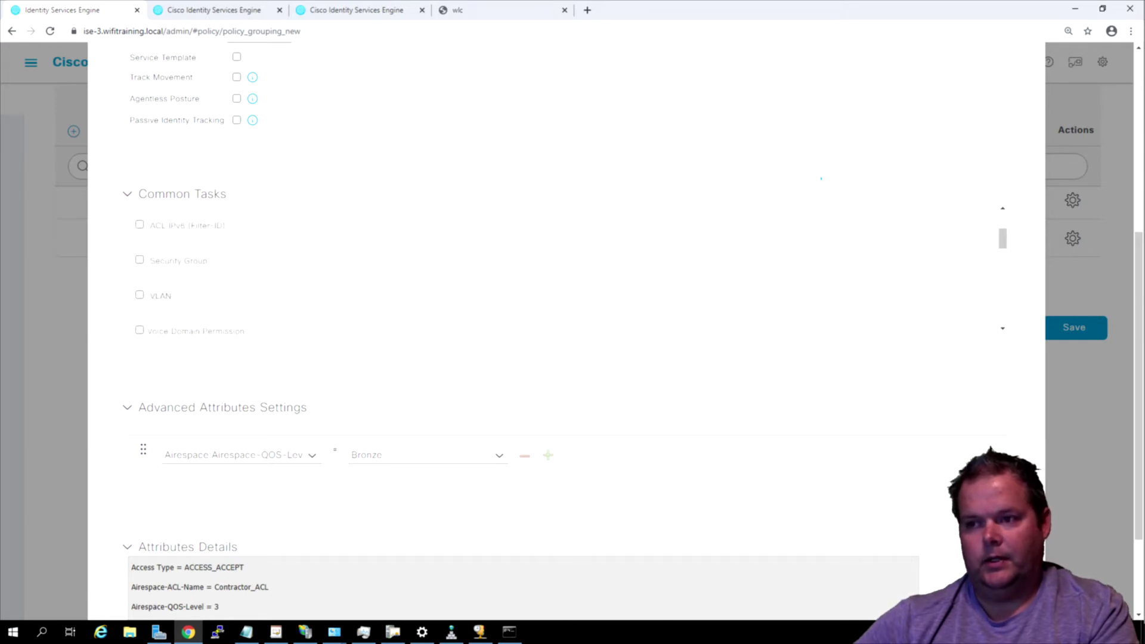
Enable VLAN with ID 66 and save the Contractor_Acess profile
left_click(140, 294)
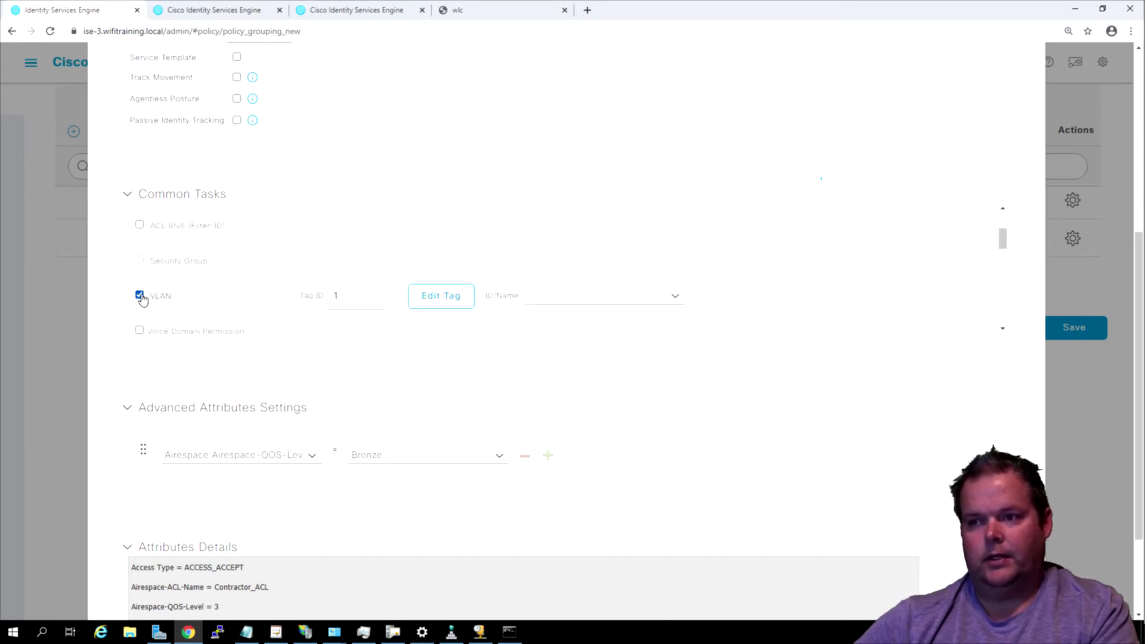
left_click(563, 297)
type("66")
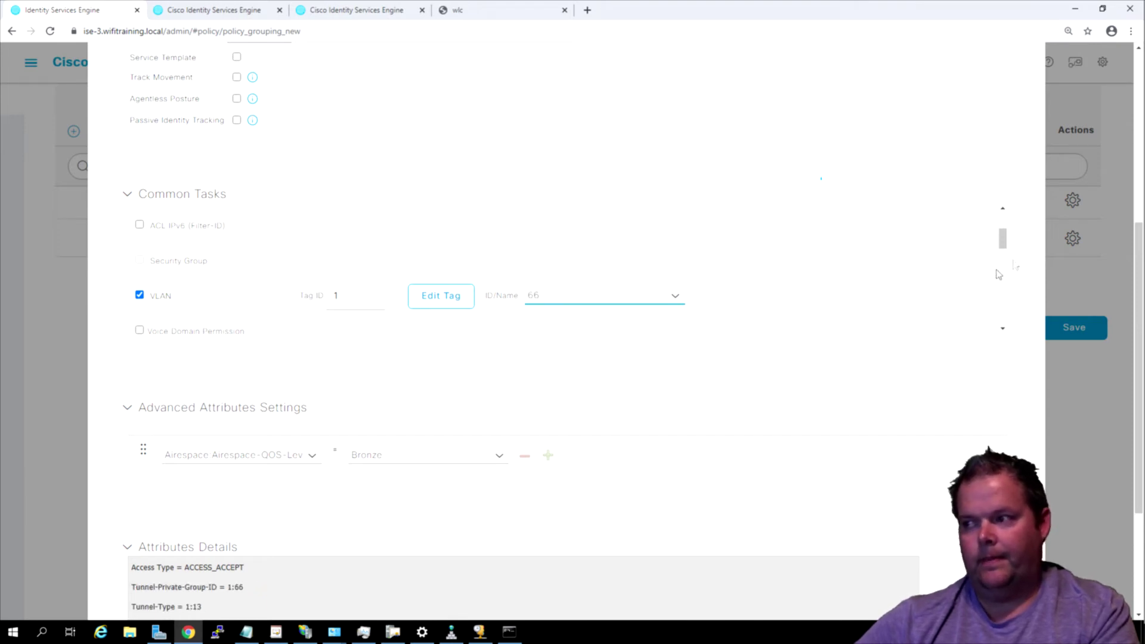
left_click_drag(1139, 321, 1138, 418)
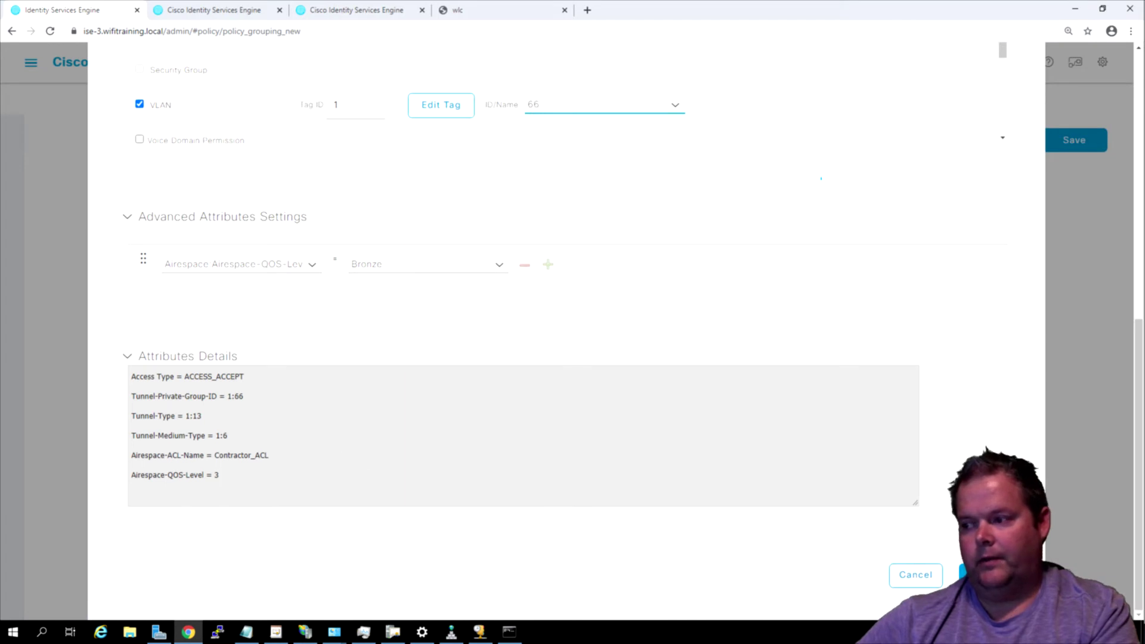
left_click(977, 574)
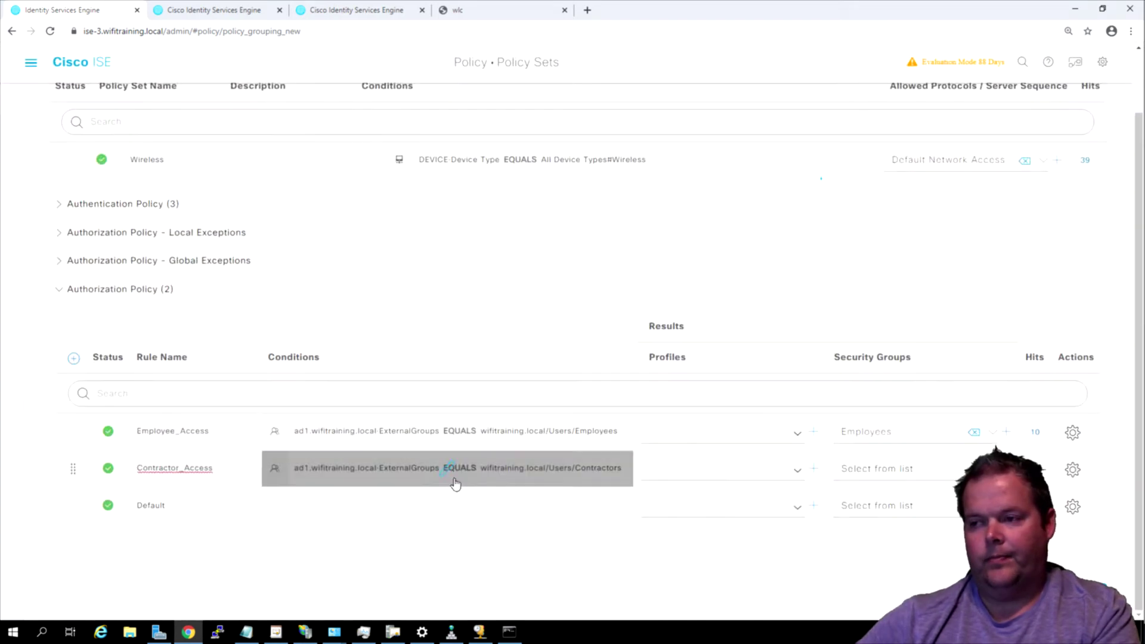
Assign the Contractor_Acess profile to the Contractor_Access rule and save the policy set
left_click(797, 475)
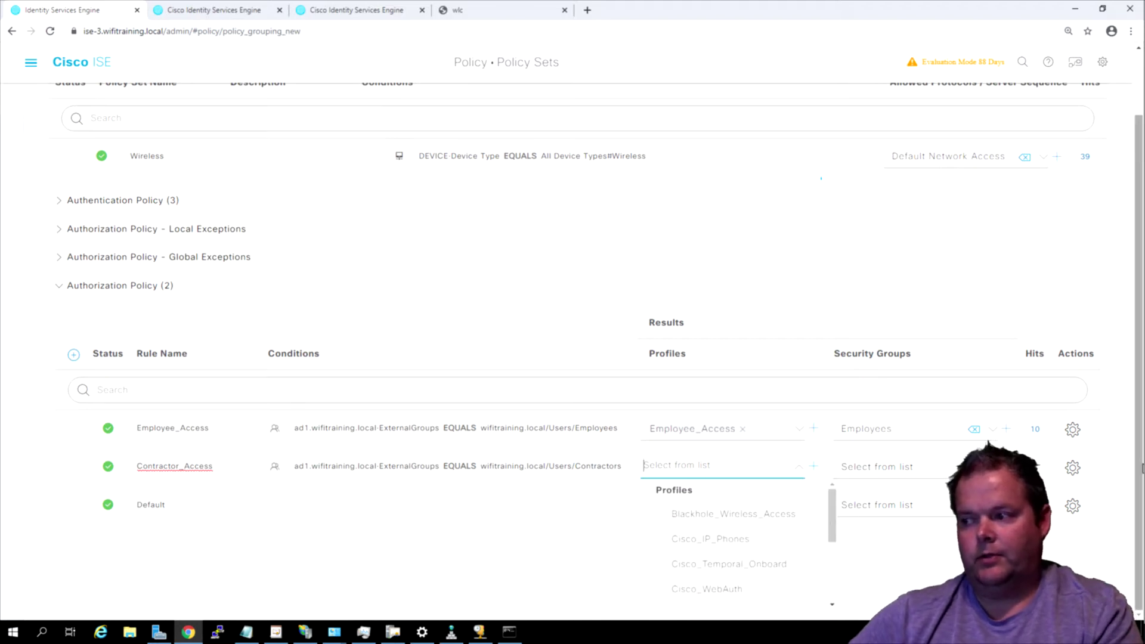
mouse_move(831, 525)
left_mouse_down()
mouse_move(833, 581)
mouse_move(832, 545)
left_mouse_up()
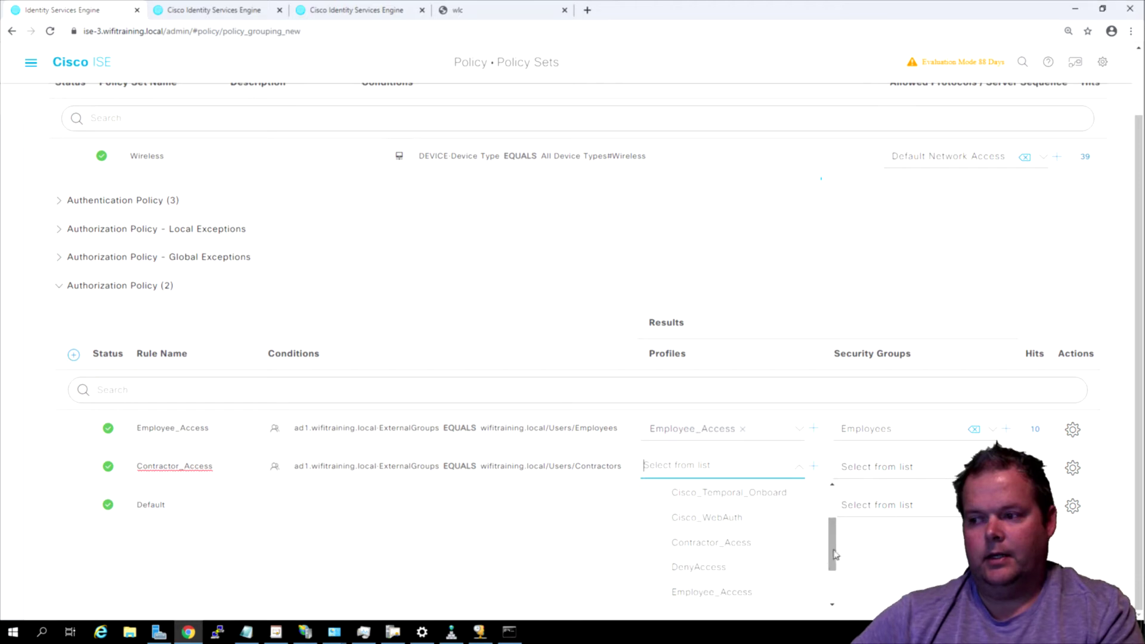
left_click(761, 554)
left_click(1073, 544)
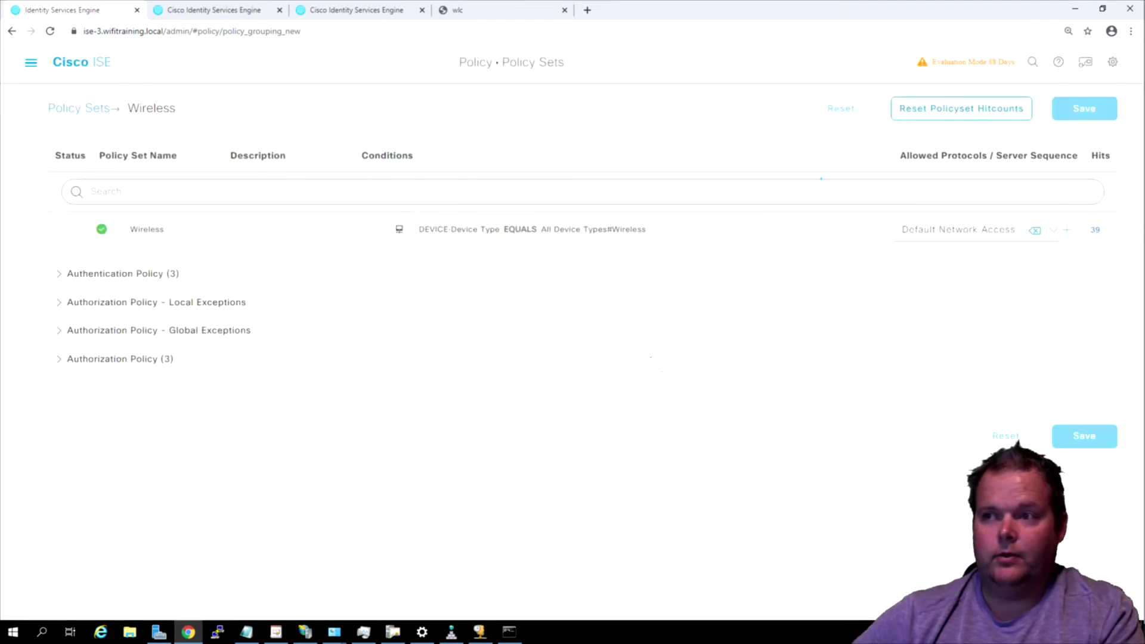
On the WLC, review Controller Interfaces, then list Security > Access Control Lists
left_click(489, 17)
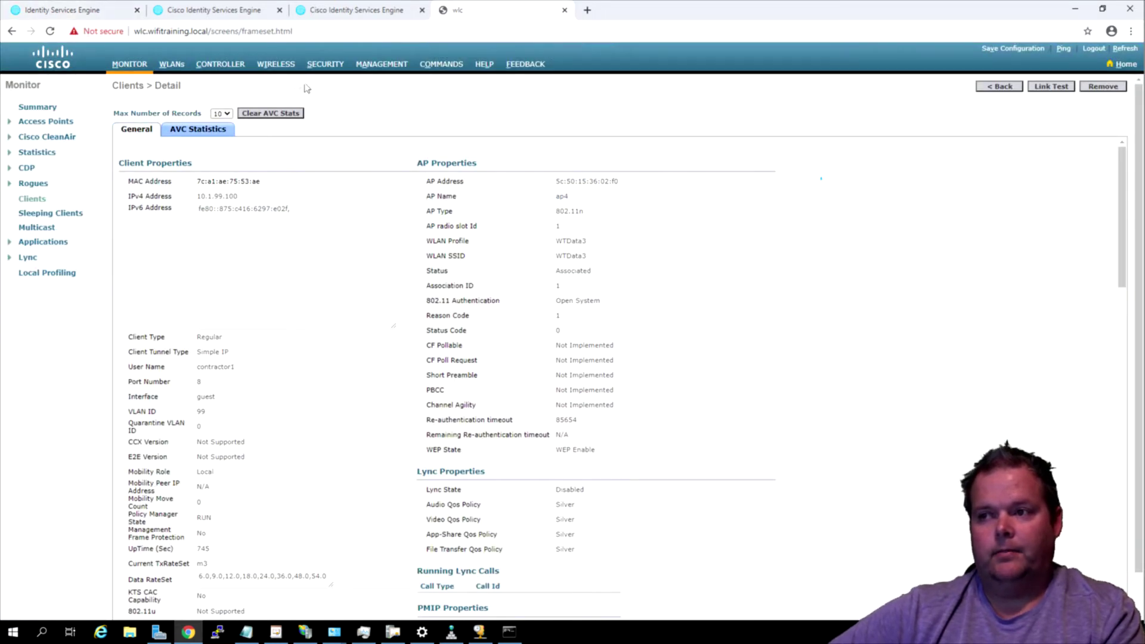
left_click(210, 65)
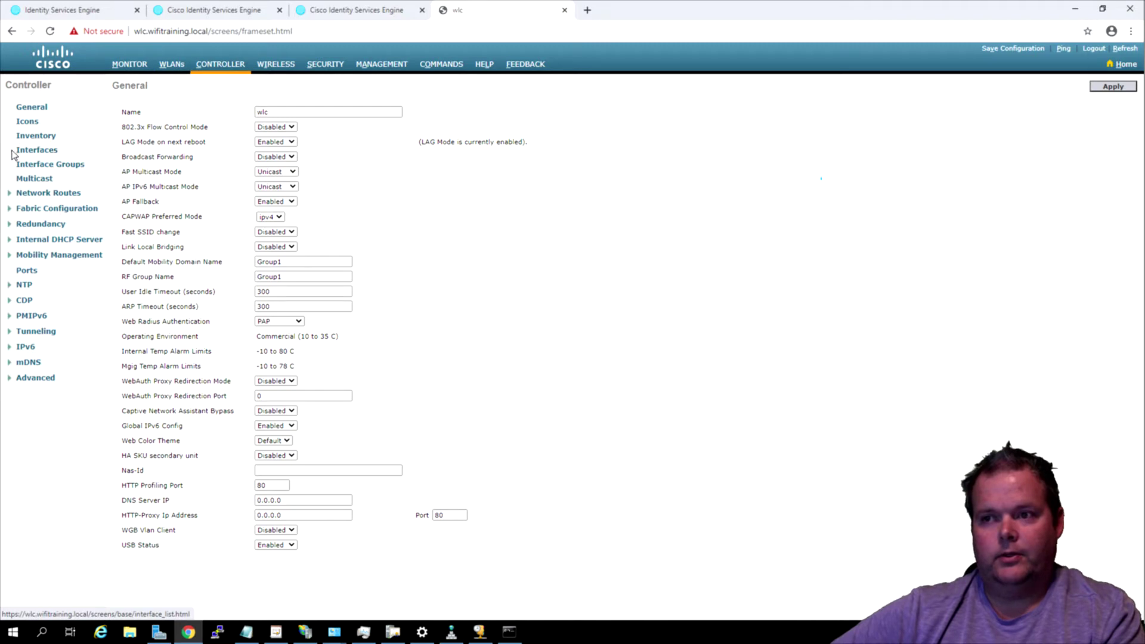
left_click(32, 152)
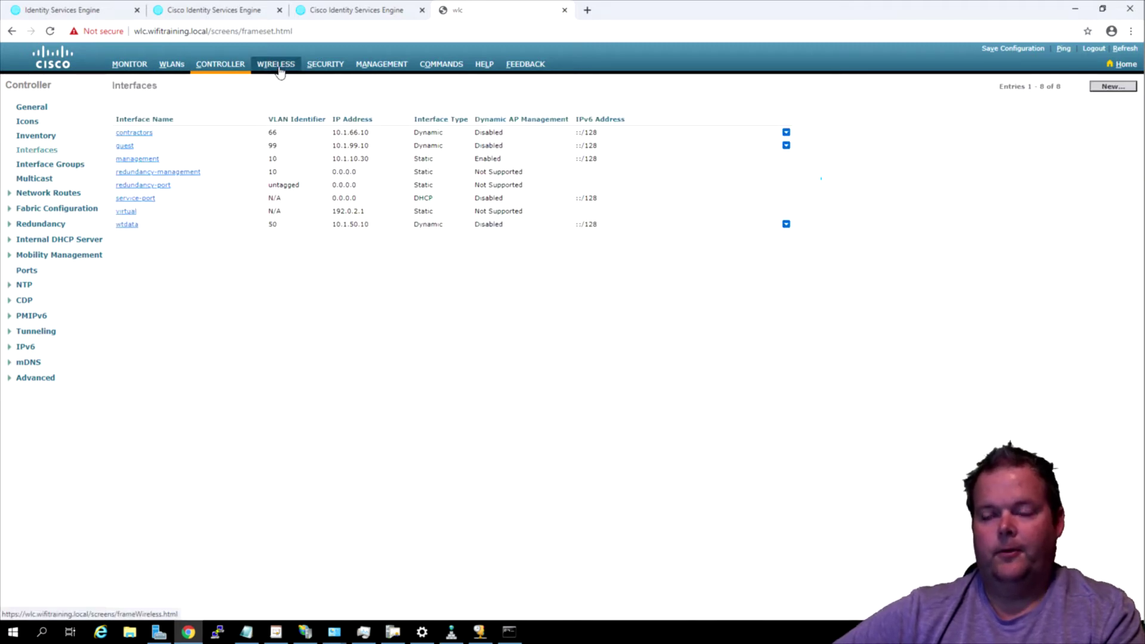
left_click(329, 70)
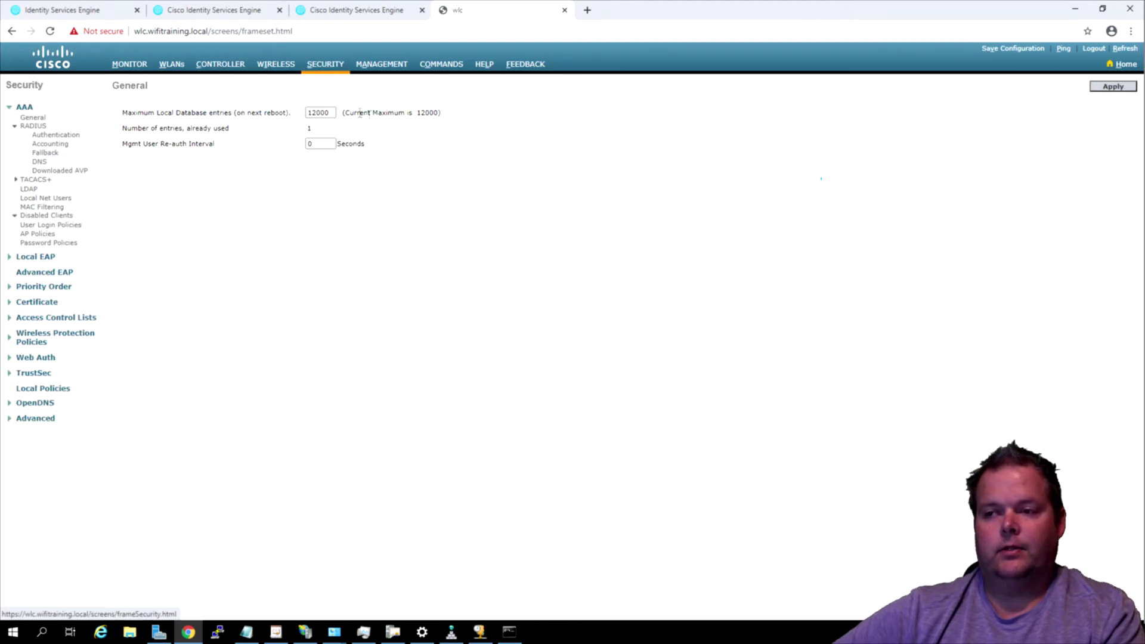
left_click(85, 318)
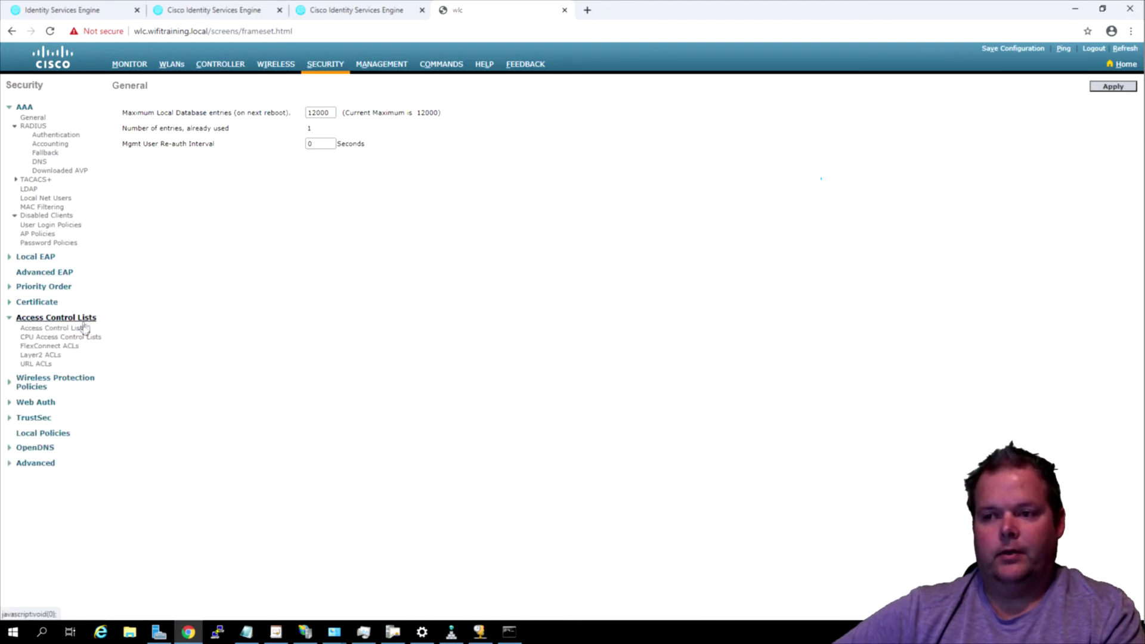
left_click(84, 328)
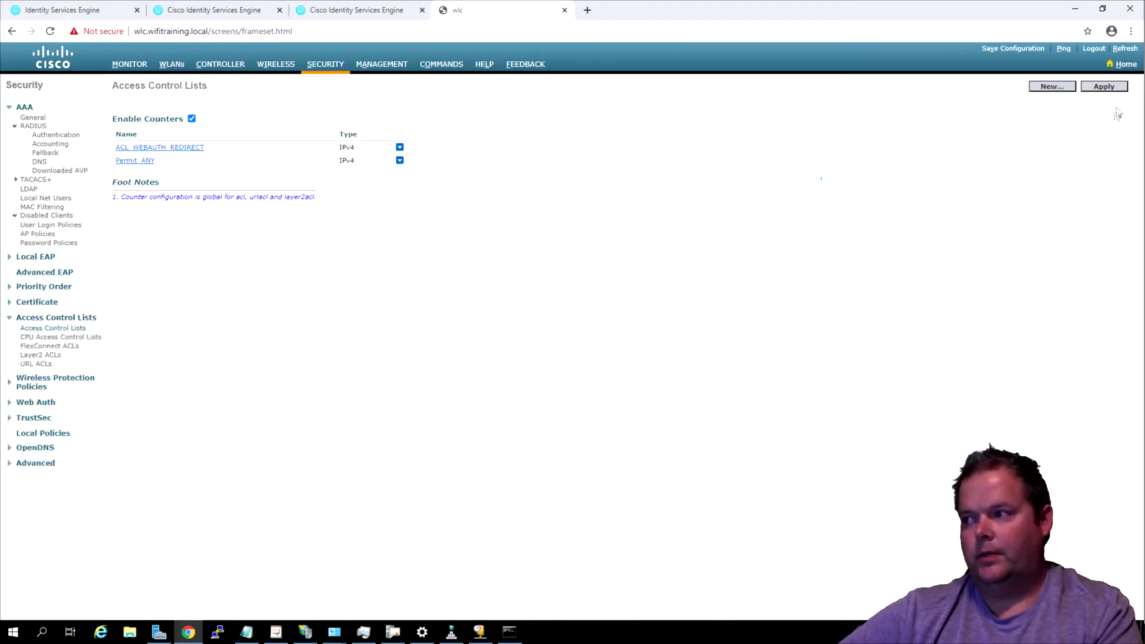
Create a new access control list named Contractor_ACL
left_click(1052, 87)
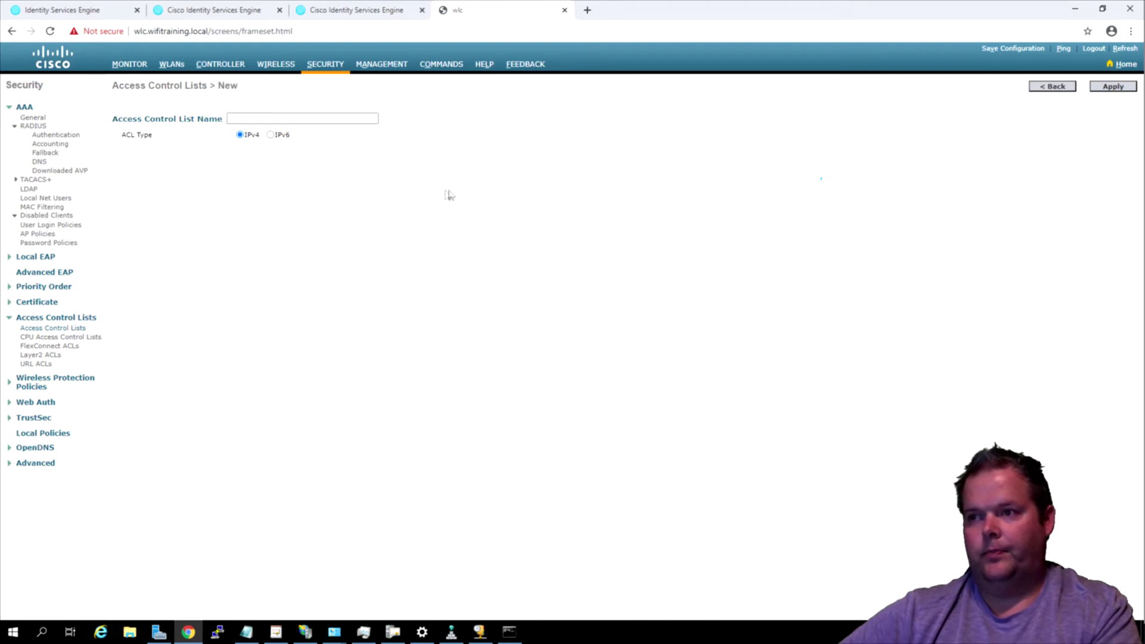
left_click(329, 117)
type("ctor")
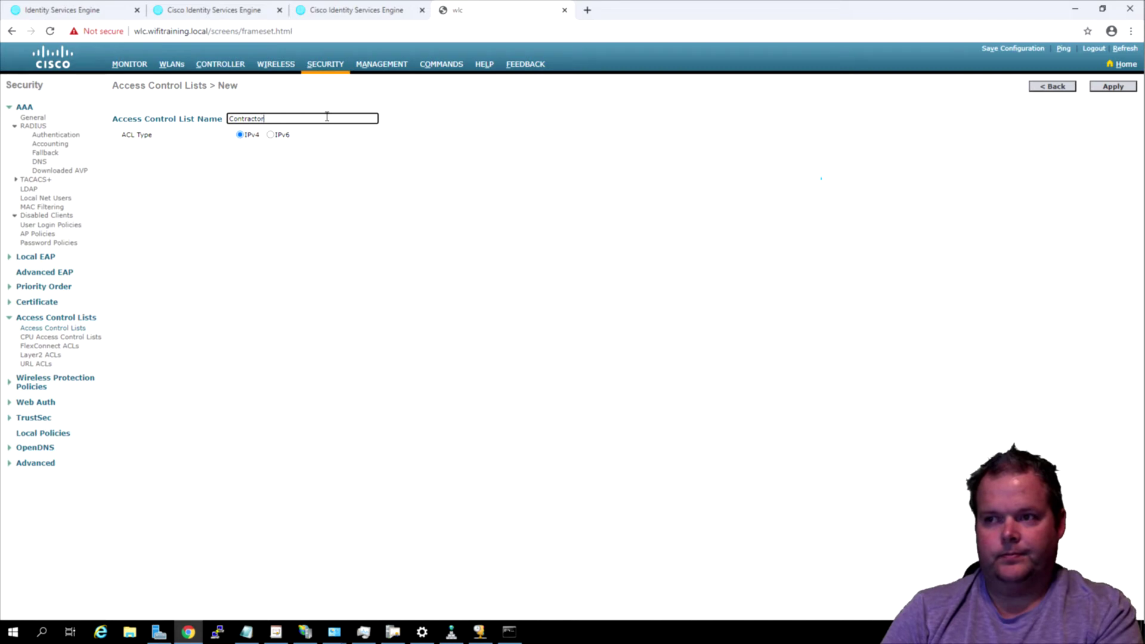
type("ontractor_ACL")
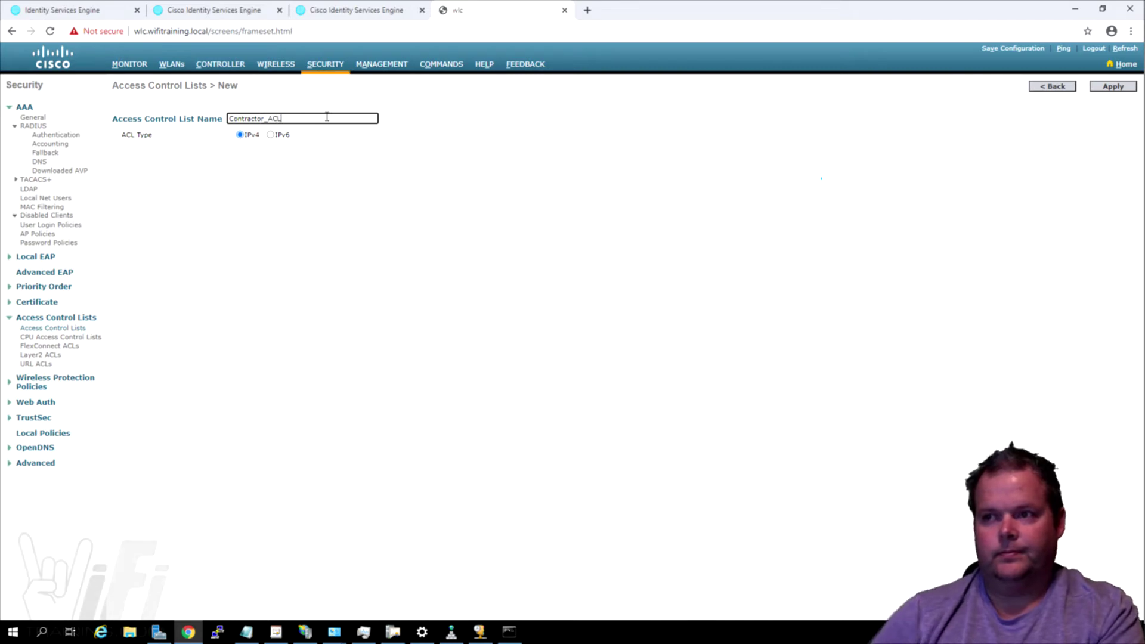
left_click(1102, 88)
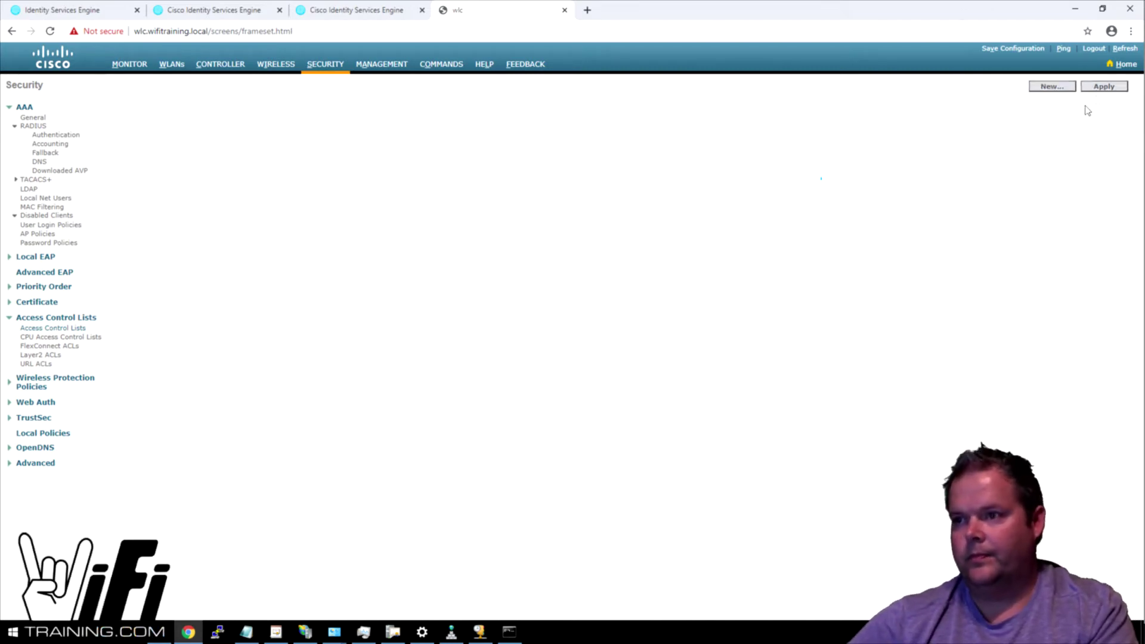
Start Contractor_ACL rule 1 with destination 10.1.10.15 / 255.255.255.255
left_click(135, 175)
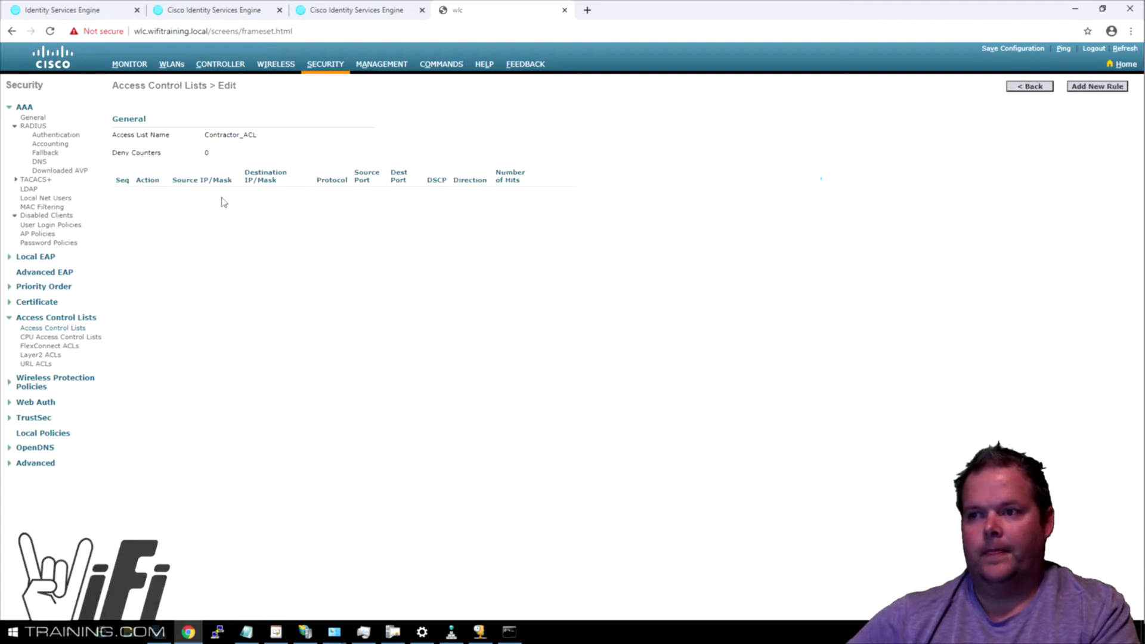
left_click(1081, 88)
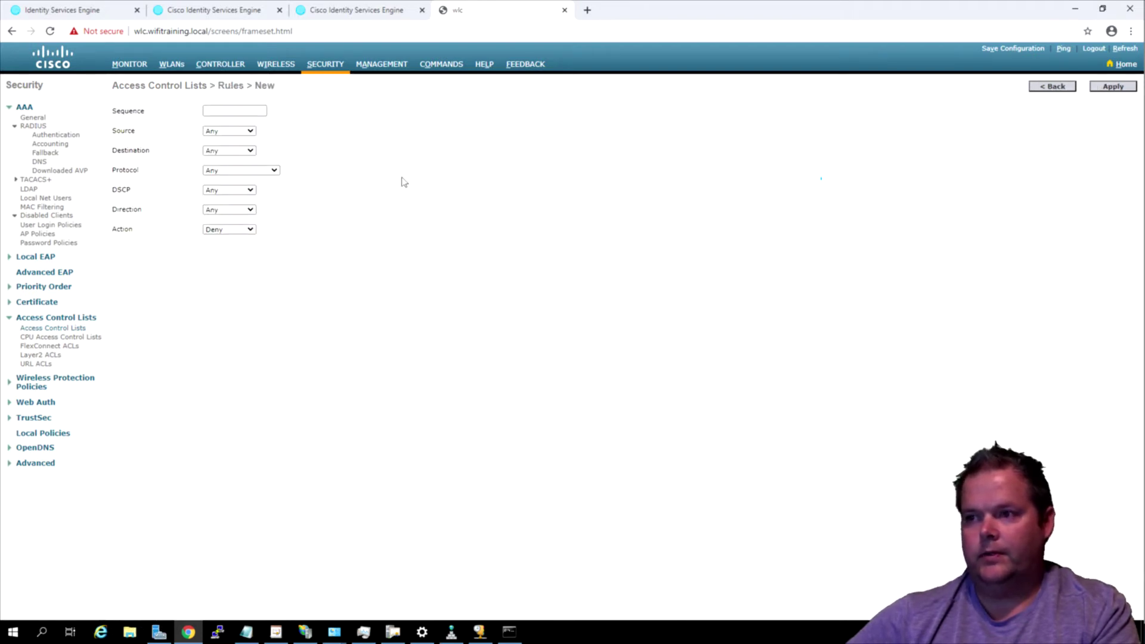
left_click(229, 111)
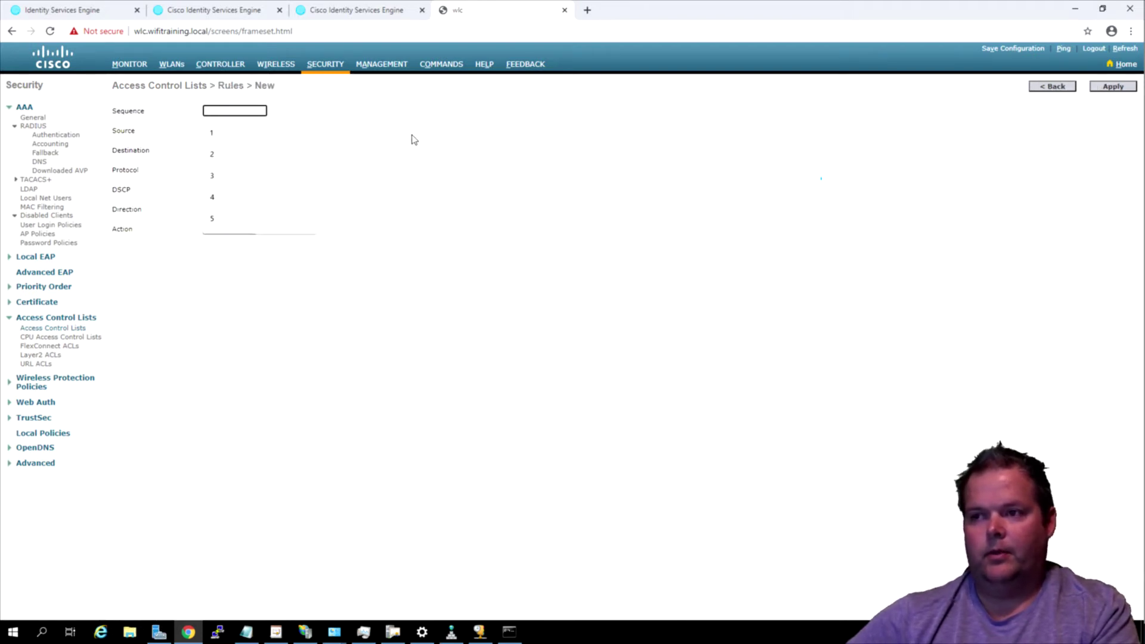
left_click(211, 132)
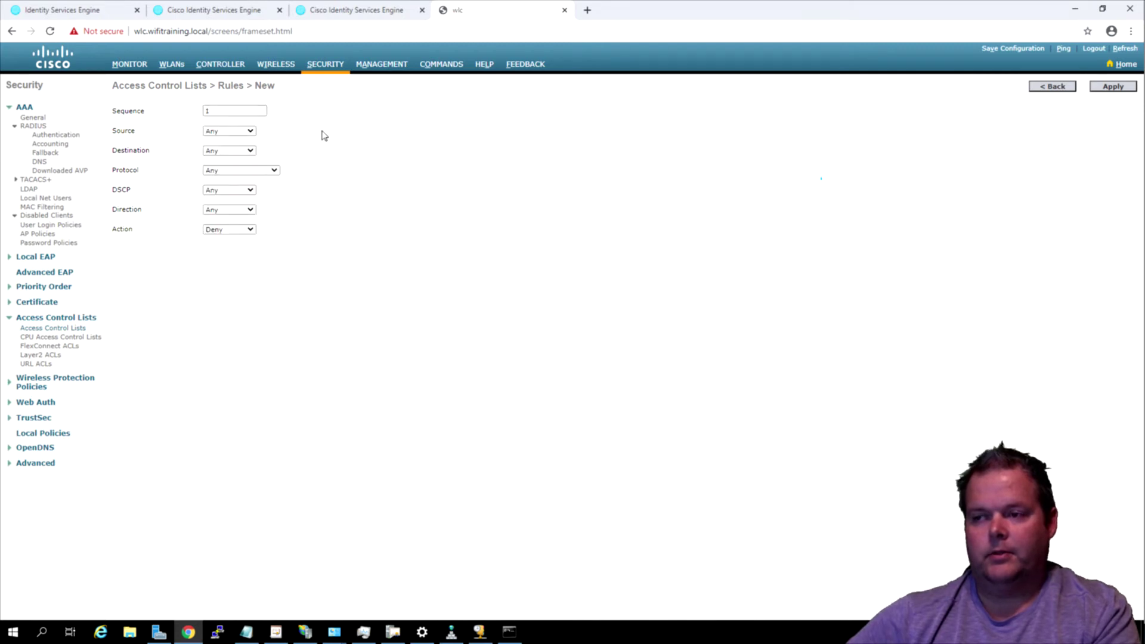
left_click(255, 153)
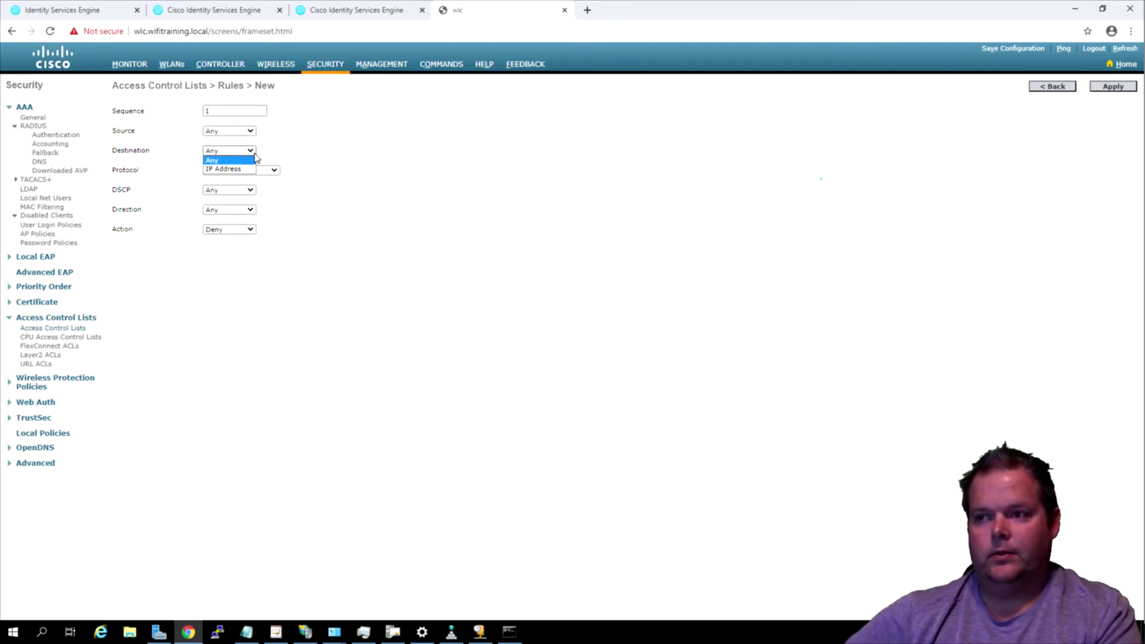
left_click(223, 165)
left_click(368, 160)
key("ctrl+a")
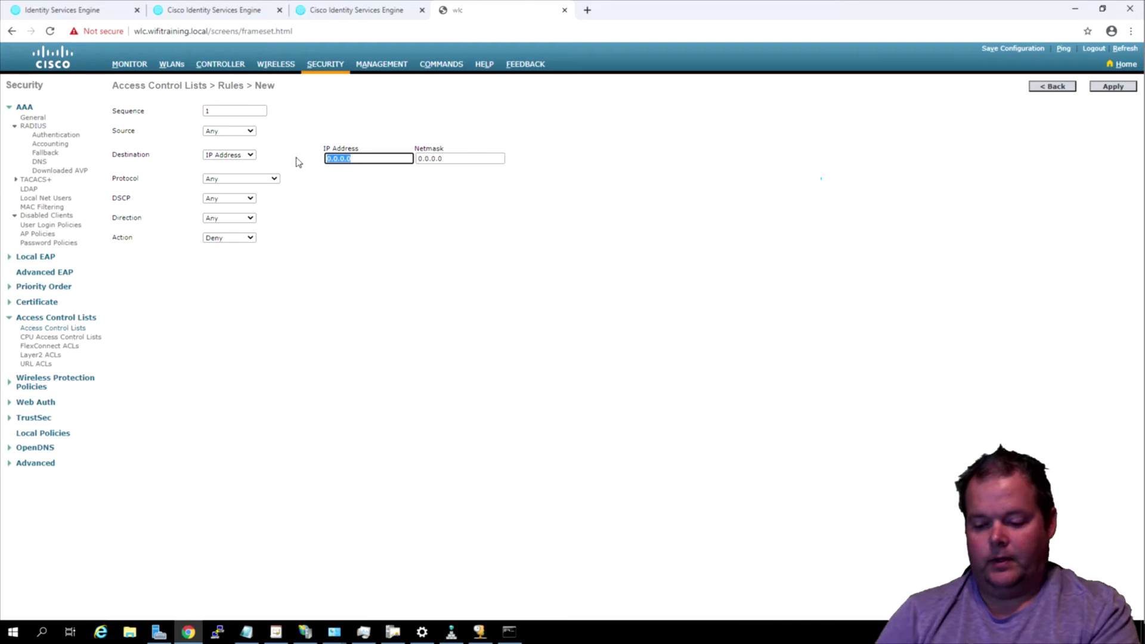
type("10.1.10.15")
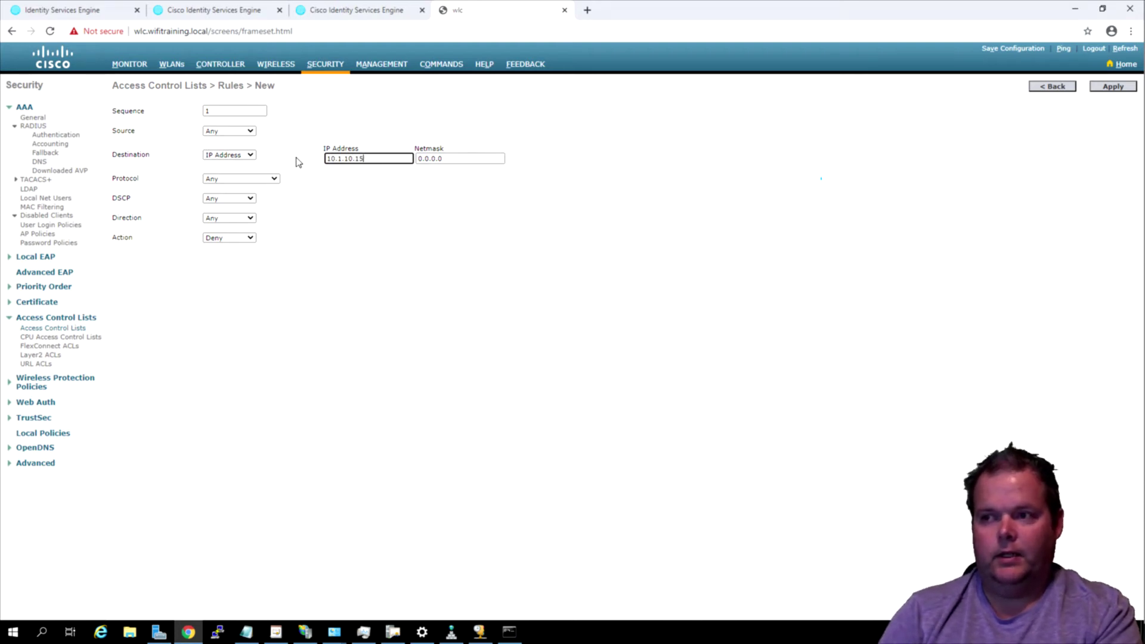
key("Tab")
type("255")
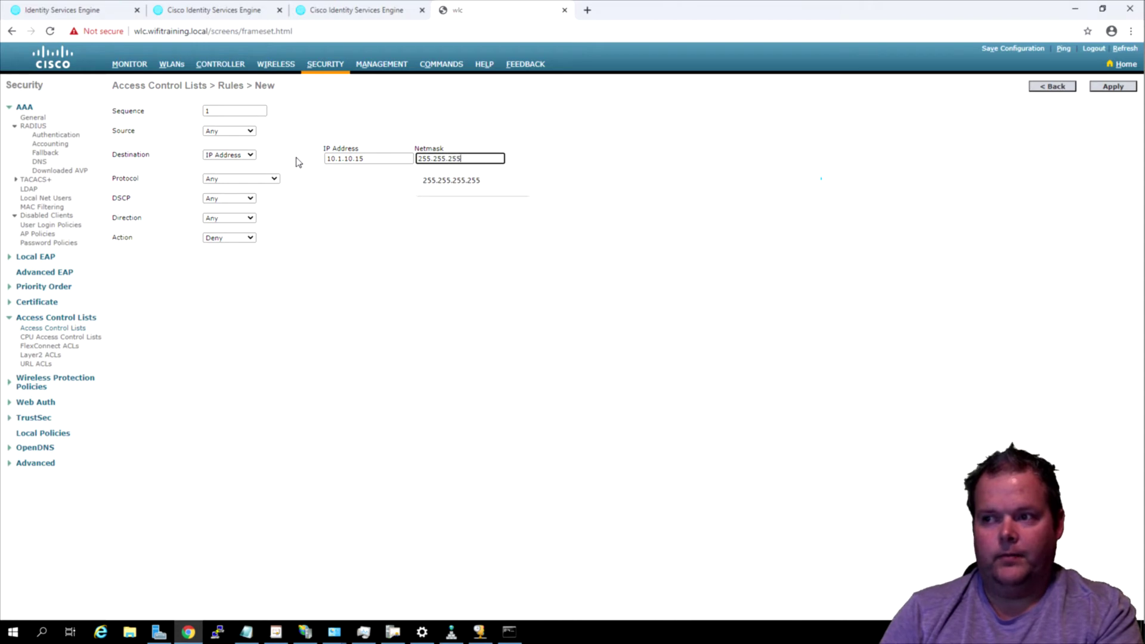
type(".255.255")
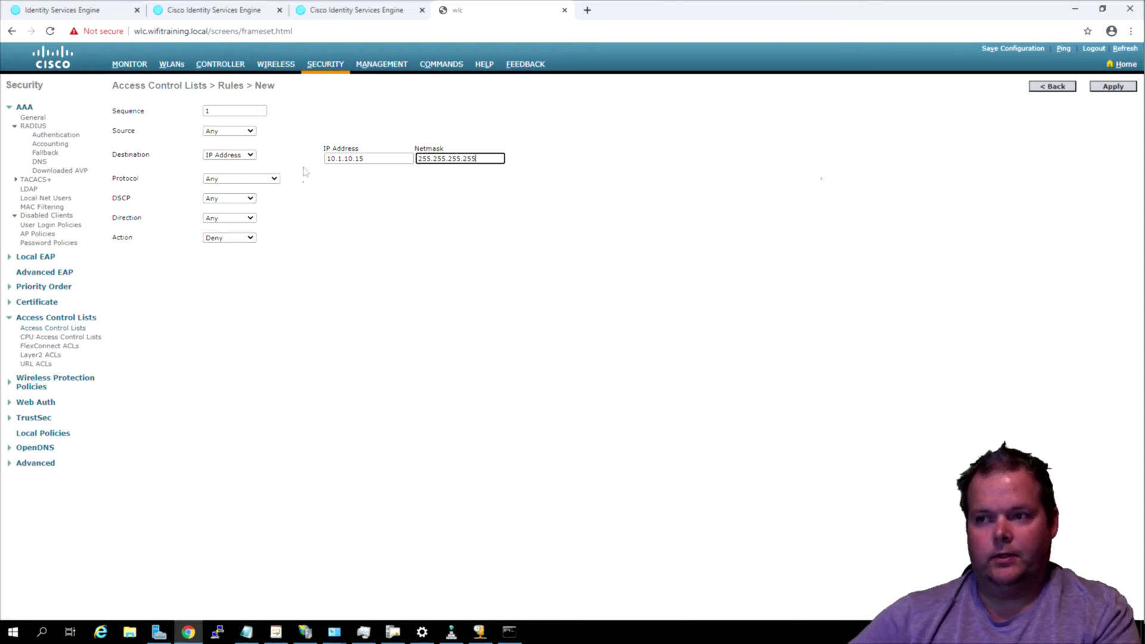
Finish rule 1 as TCP, destination port HTTP, Permit, and apply it
left_click(273, 178)
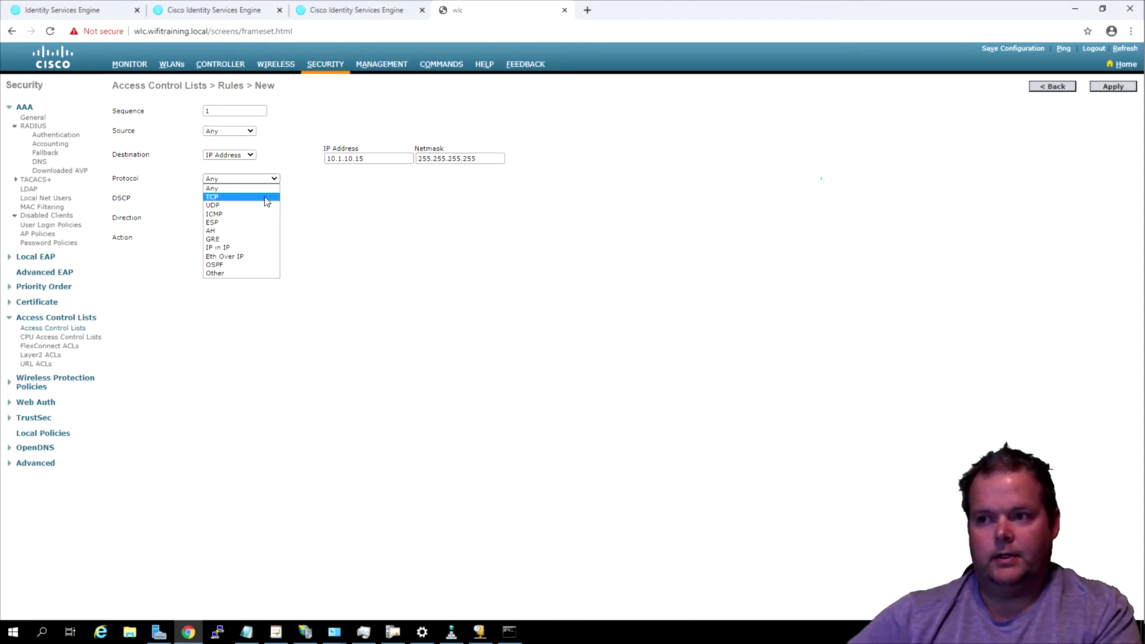
left_click(267, 200)
left_click(255, 220)
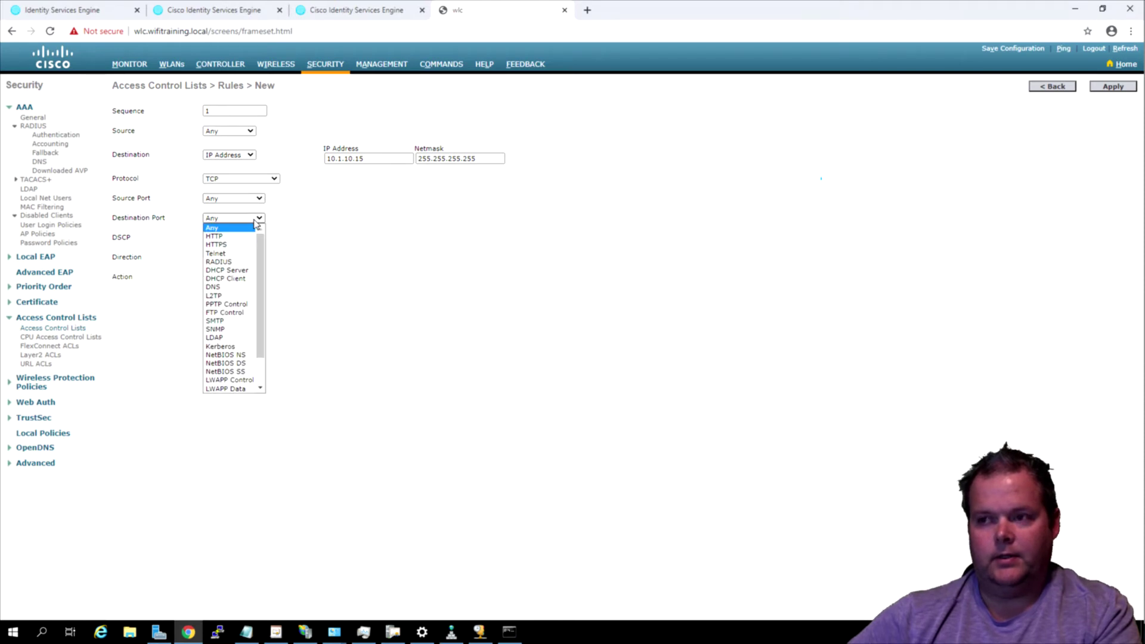
scroll(239, 322, "down", 3)
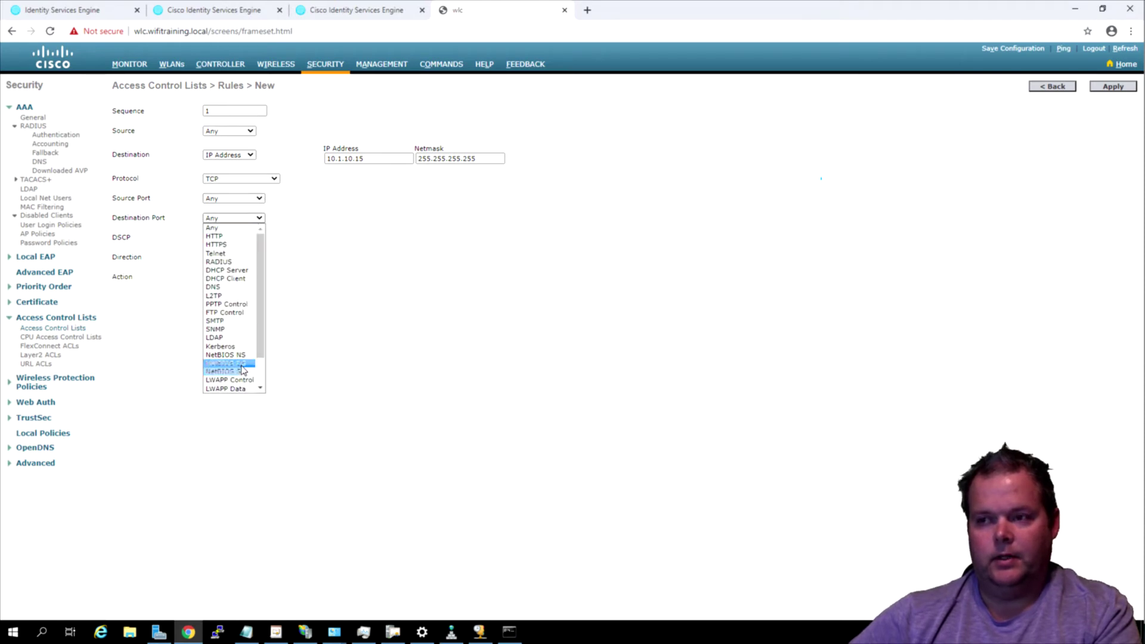
scroll(244, 322, "up", 3)
left_click(249, 243)
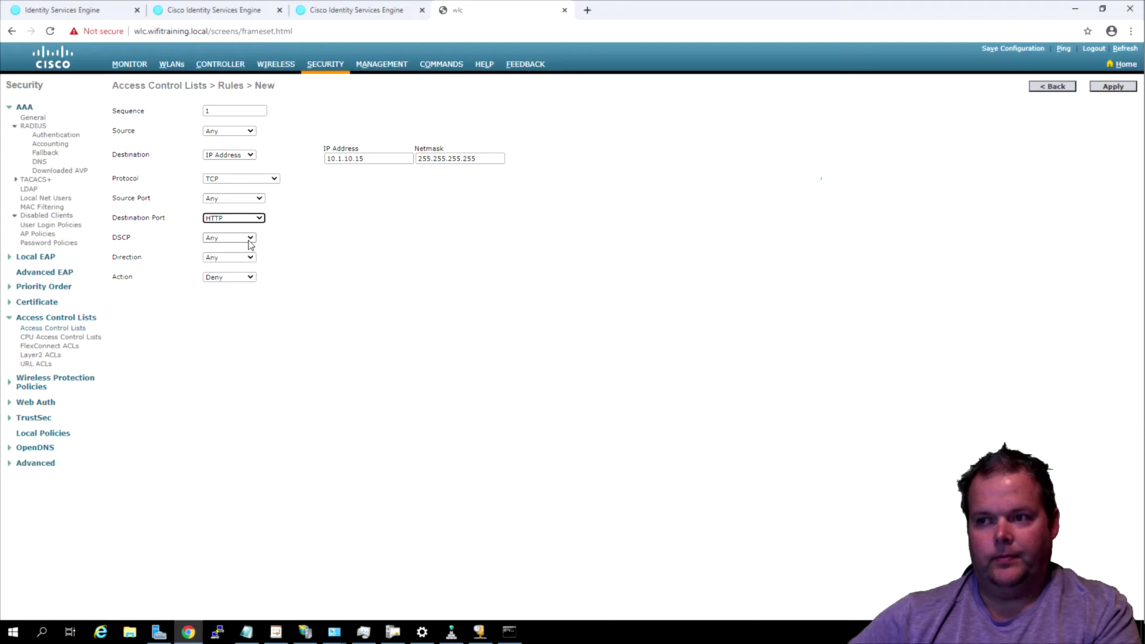
left_click(238, 277)
left_click(239, 294)
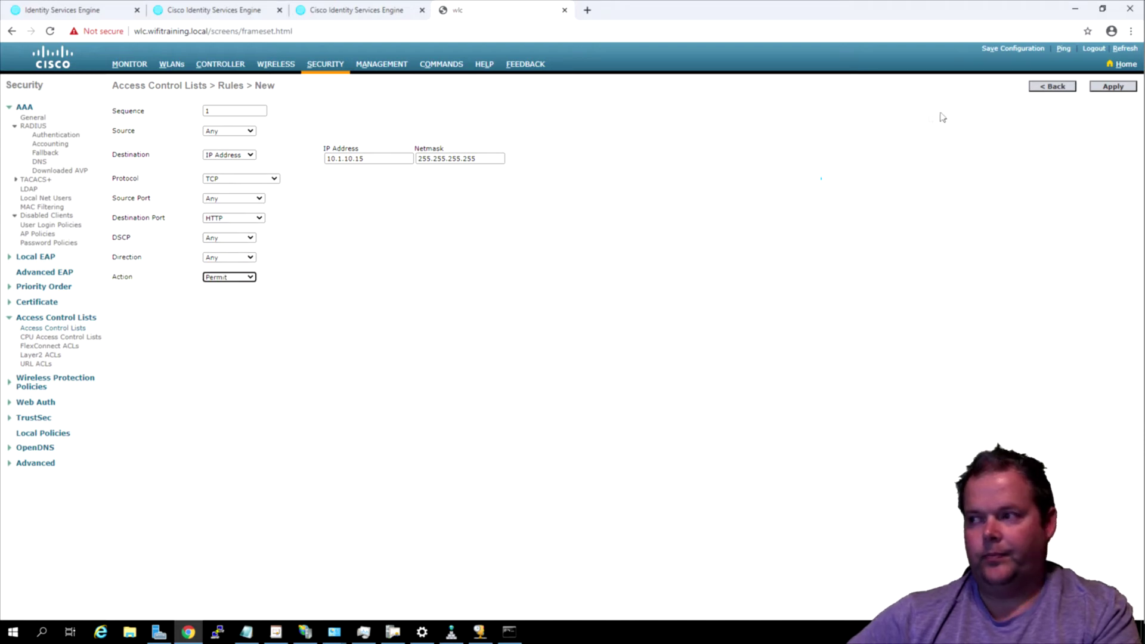
left_click(1113, 88)
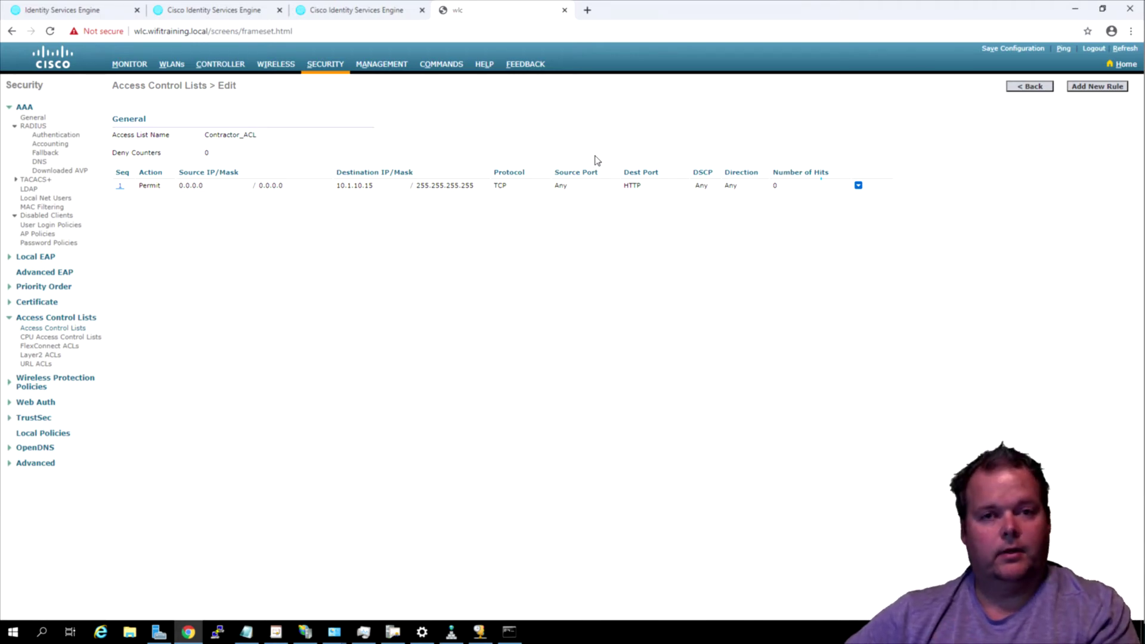
left_click(1107, 88)
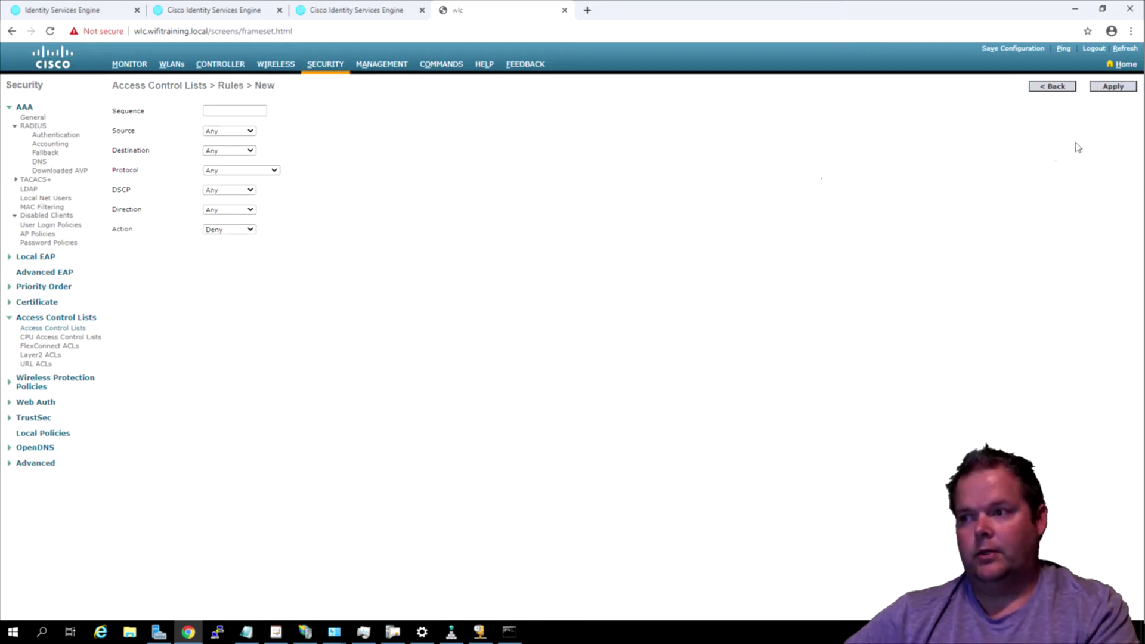
Start a new Contractor_ACL rule with sequence 1 and source IP 10.1.10.15 / 255.255.255.255
left_click(256, 110)
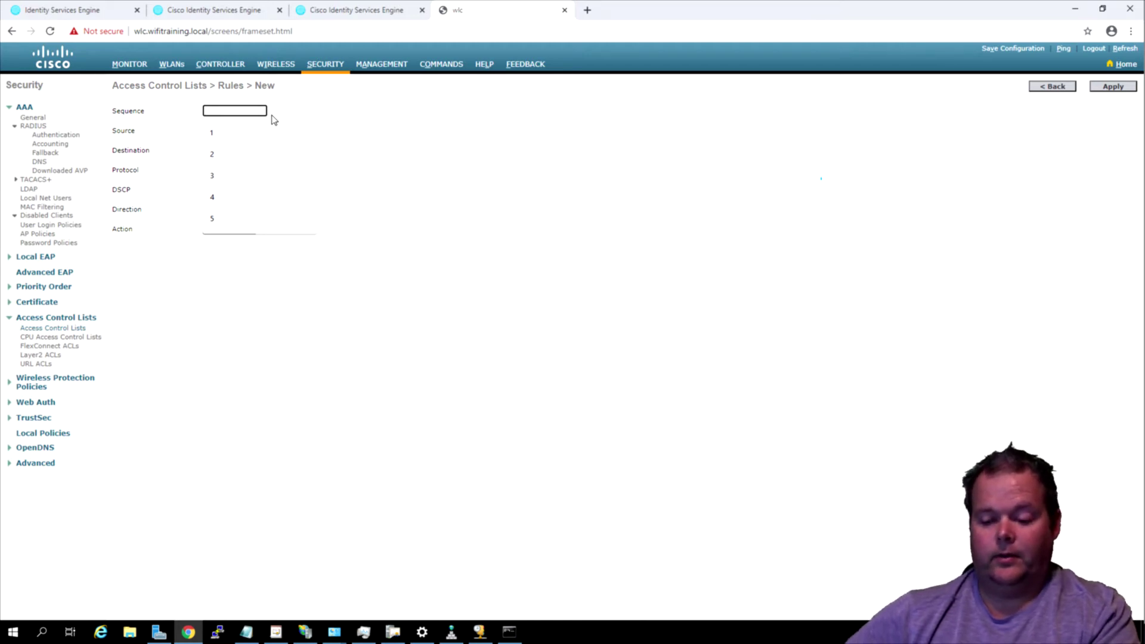
type("1")
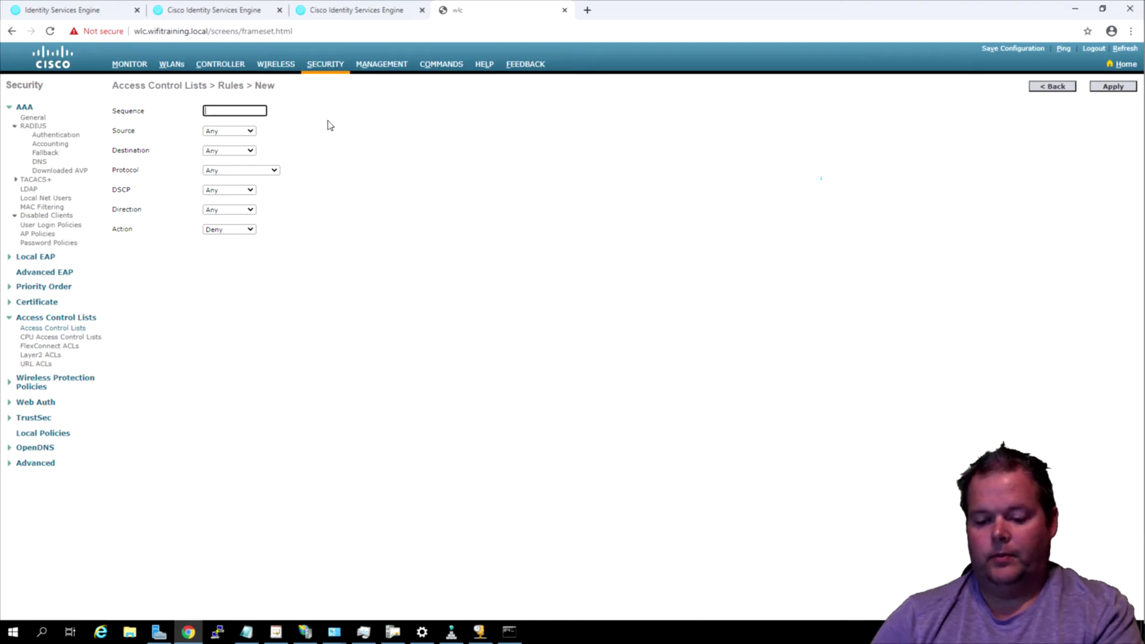
left_click(241, 132)
left_click(239, 149)
key("Tab")
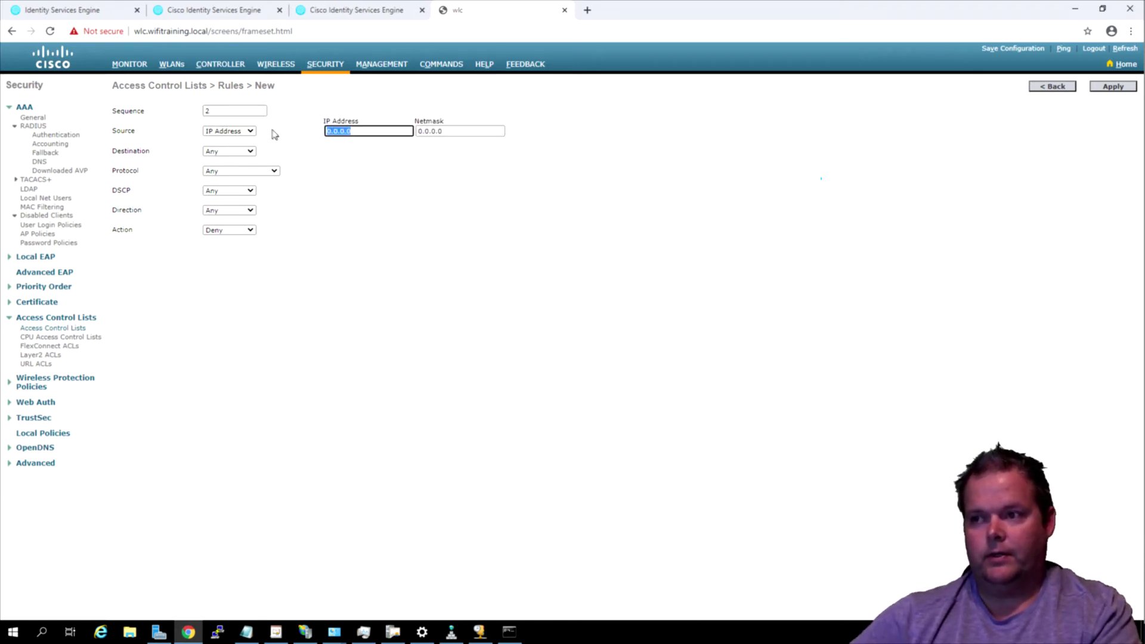
type("10.1.10")
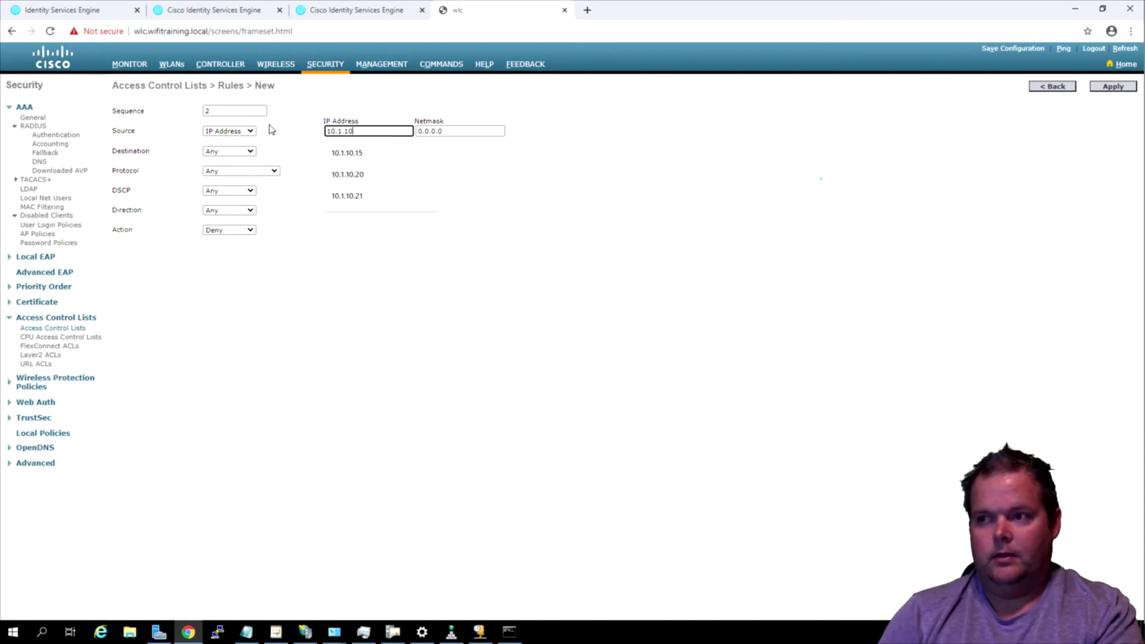
type(".15")
key("Tab")
type("255.2")
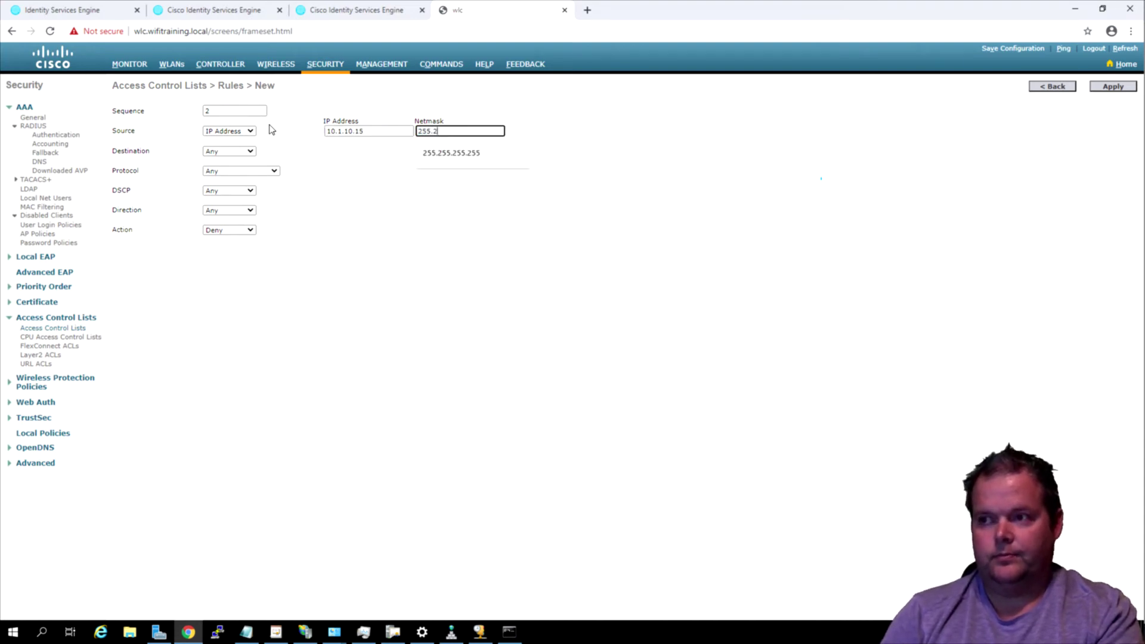
type("55.255.")
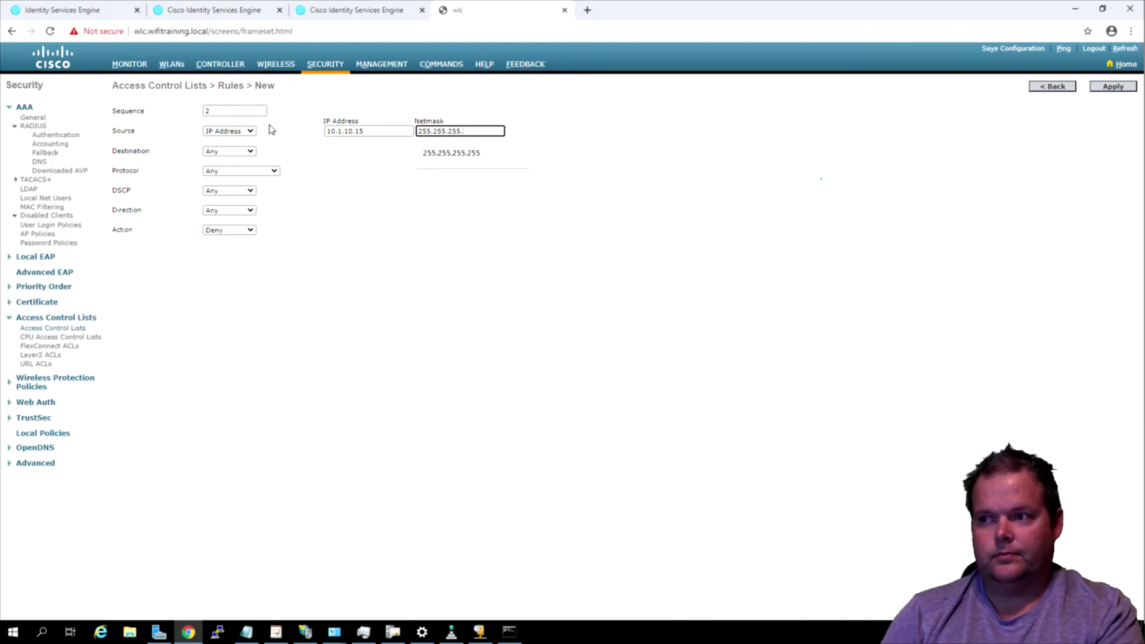
type("255")
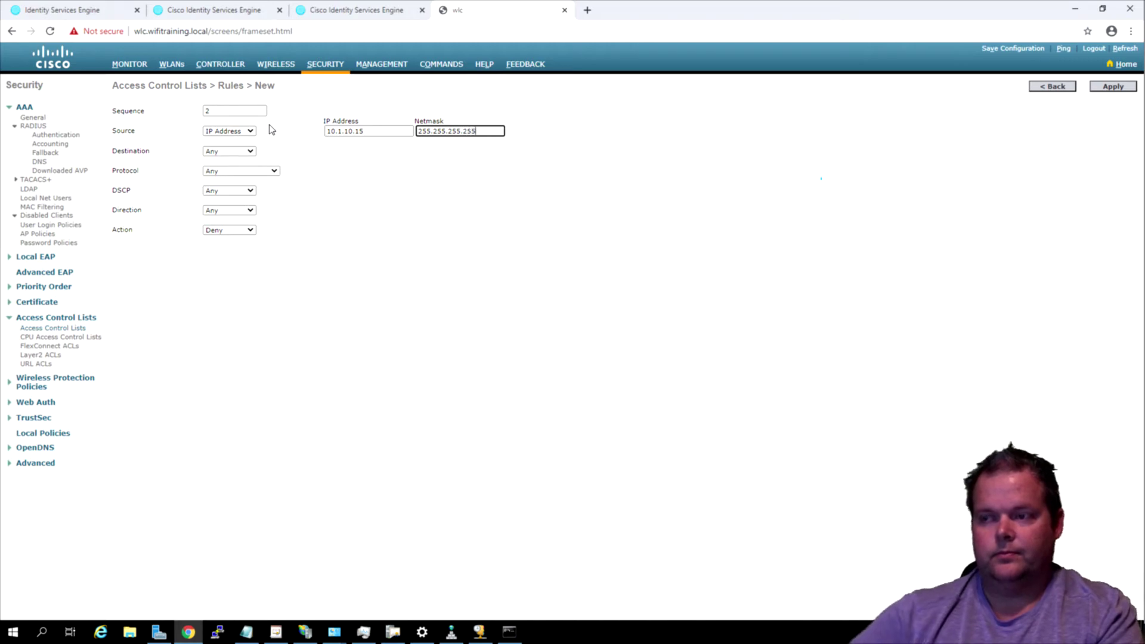
Set the rule to protocol TCP, source port HTTP and action Permit, and apply it
left_click(250, 171)
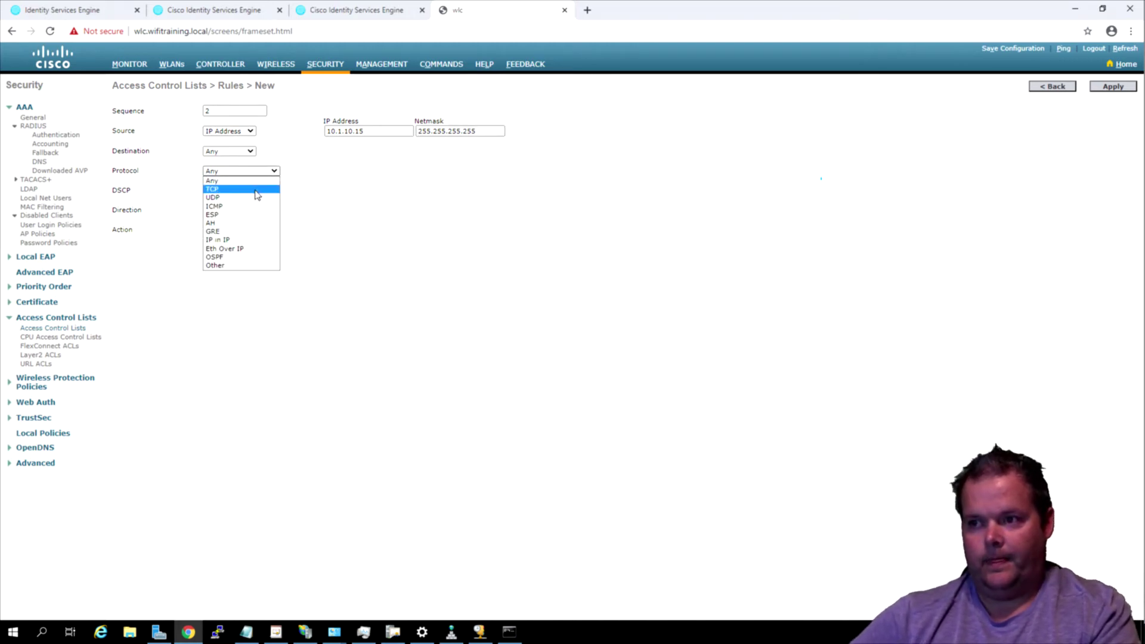
left_click(255, 189)
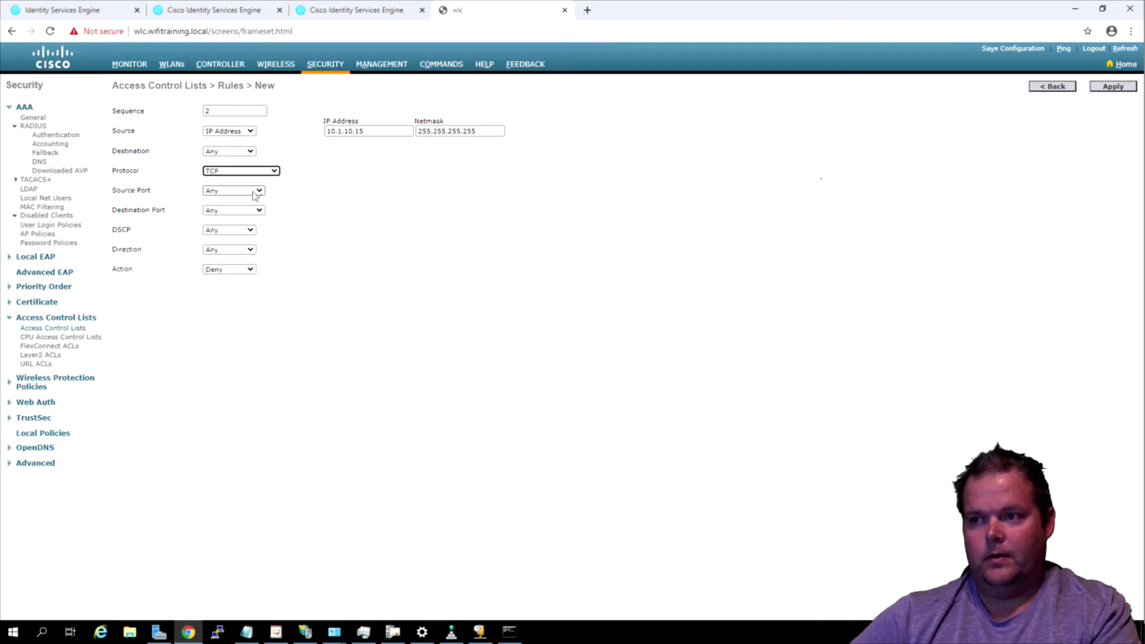
left_click(258, 195)
left_click(230, 208)
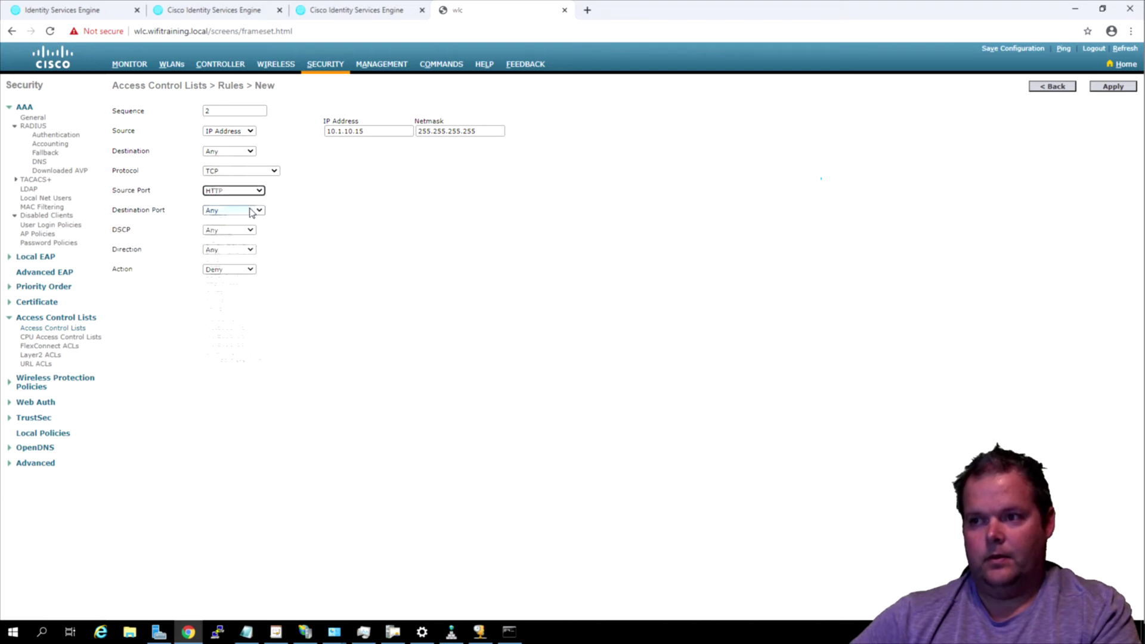
left_click(237, 271)
left_click(227, 284)
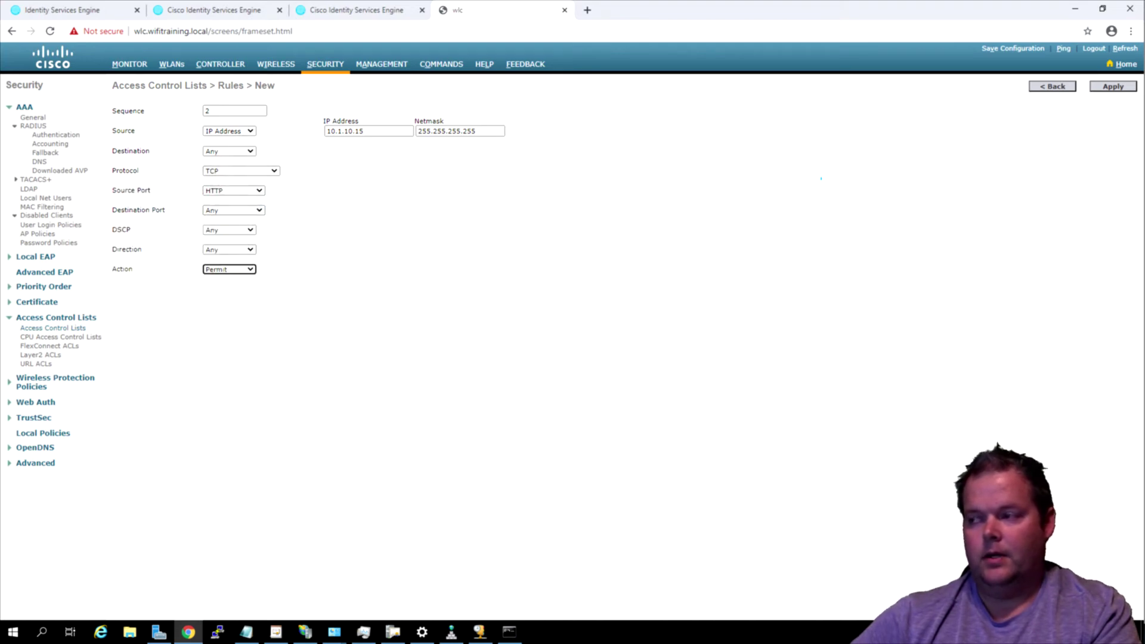
left_click(1113, 87)
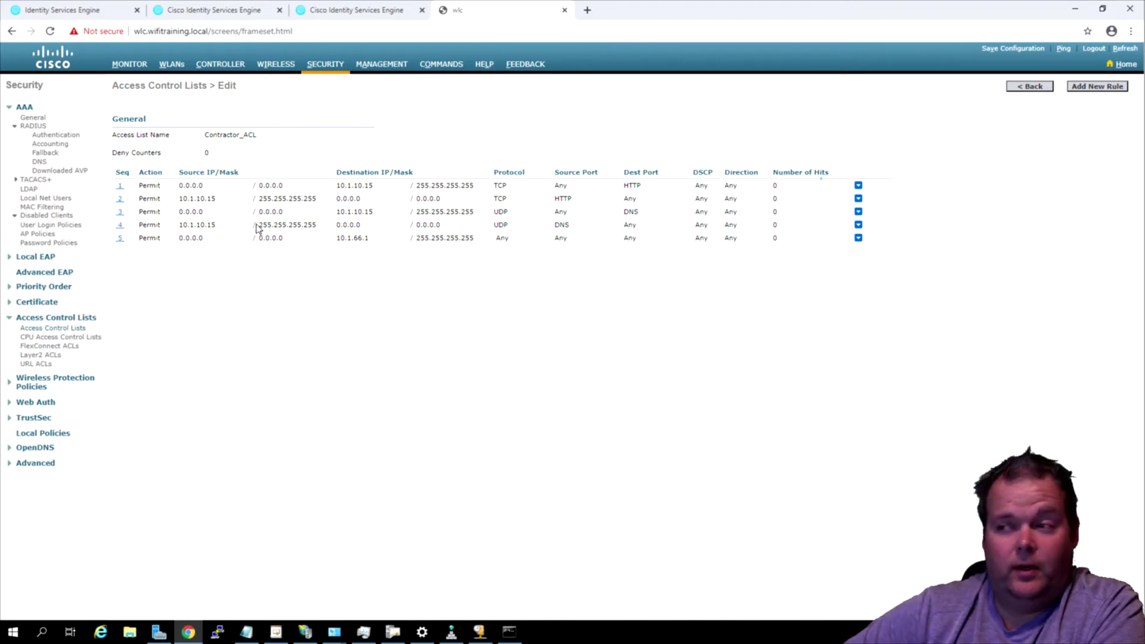
left_click_drag(745, 224, 725, 230)
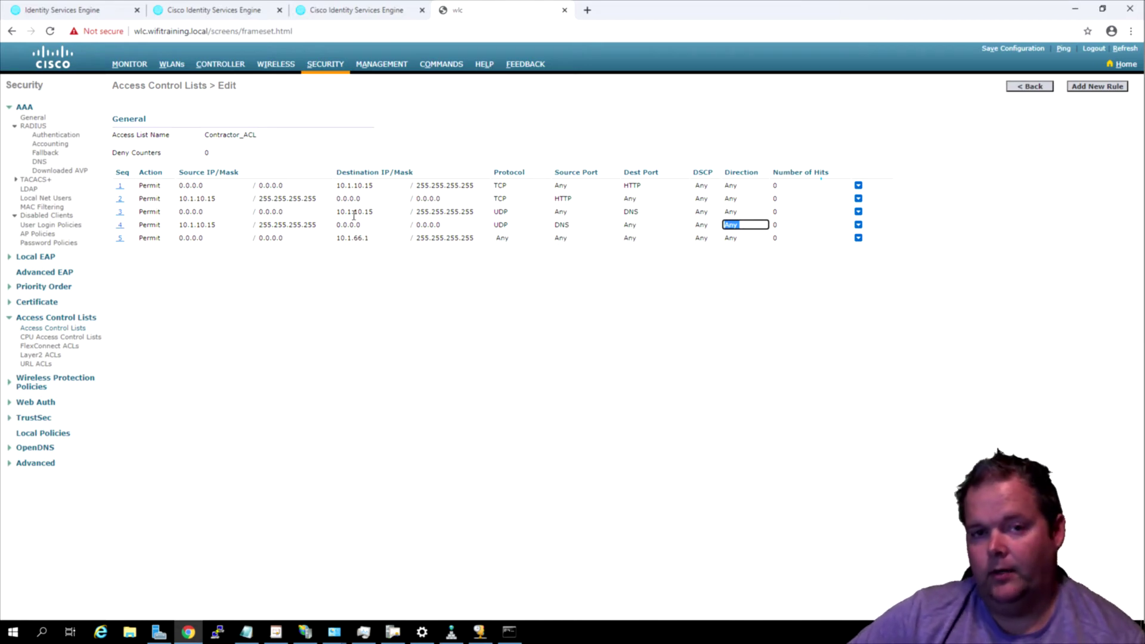
left_click(486, 295)
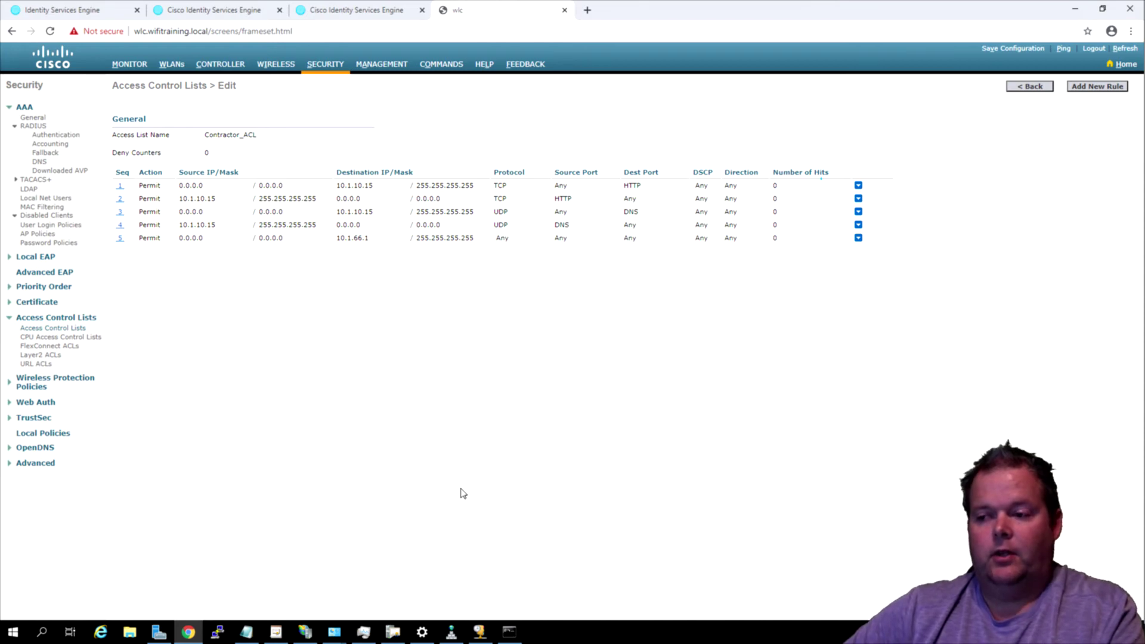
mouse_move(508, 632)
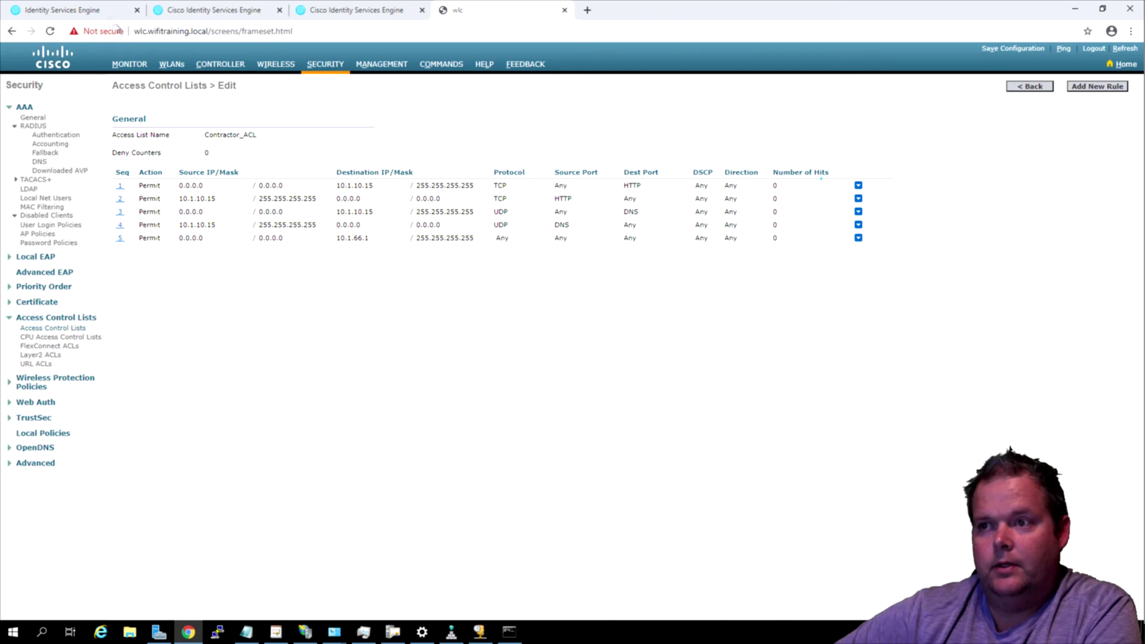
left_click(130, 64)
Open the contractor client's details and check its user name, IPv4 ACL Contractor_ACL and Bronze QoS level
left_click(33, 199)
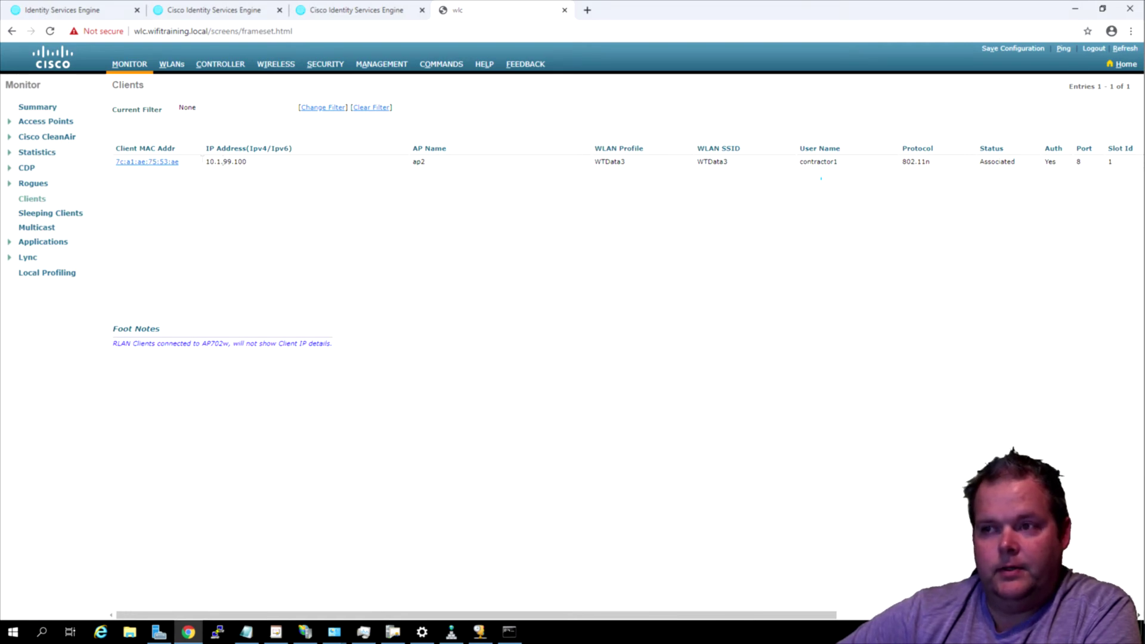
left_click(138, 162)
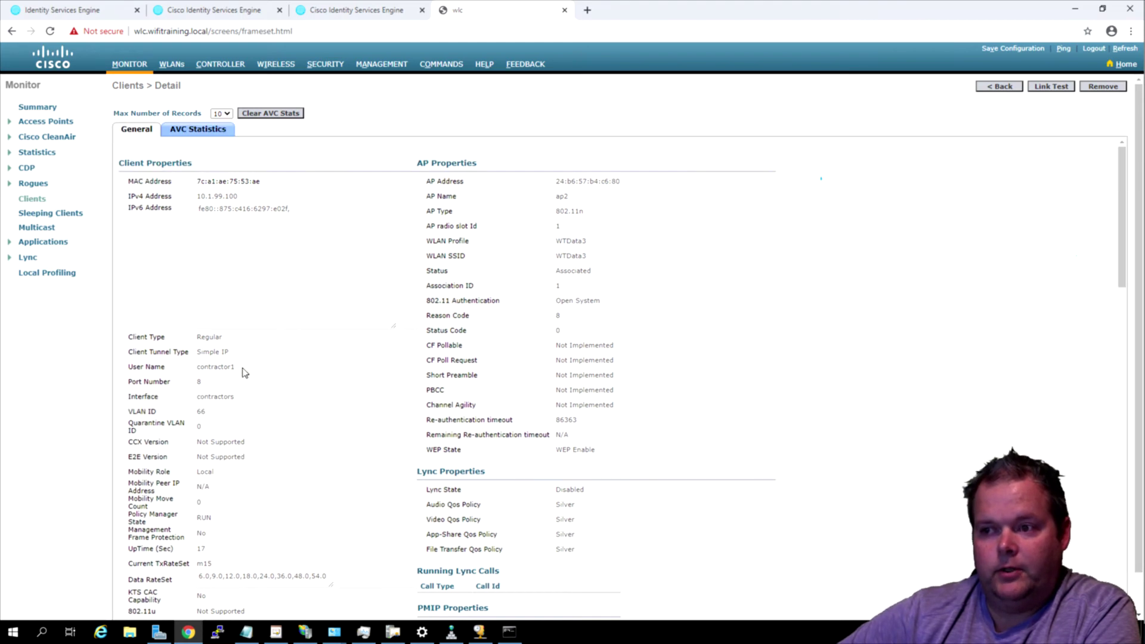
left_click_drag(243, 368, 184, 366)
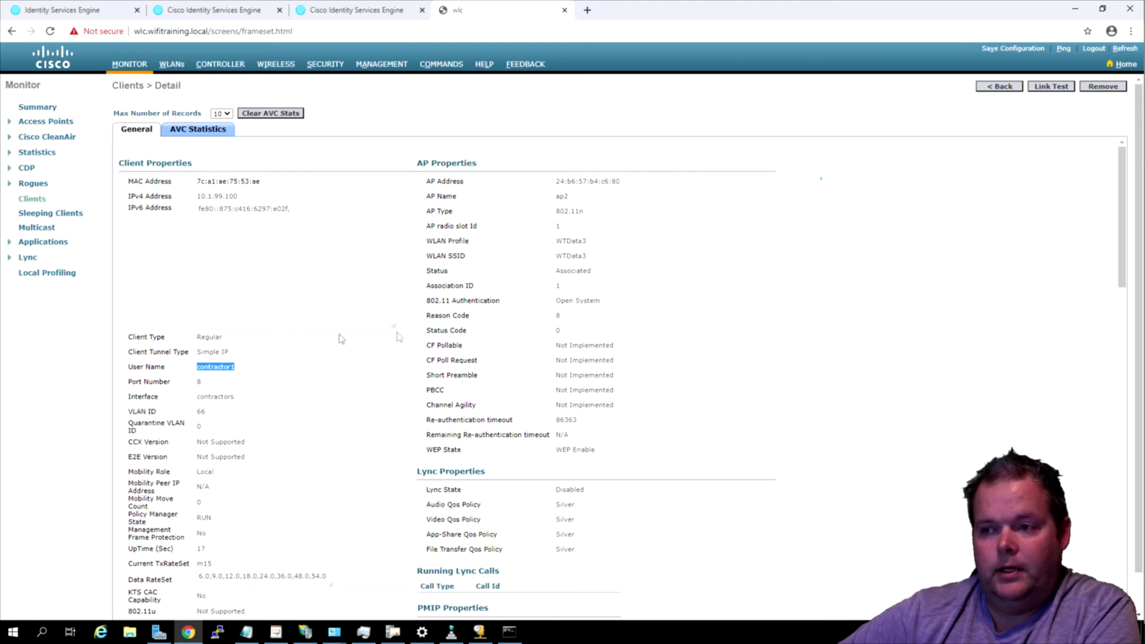
scroll(516, 260, "down", 4)
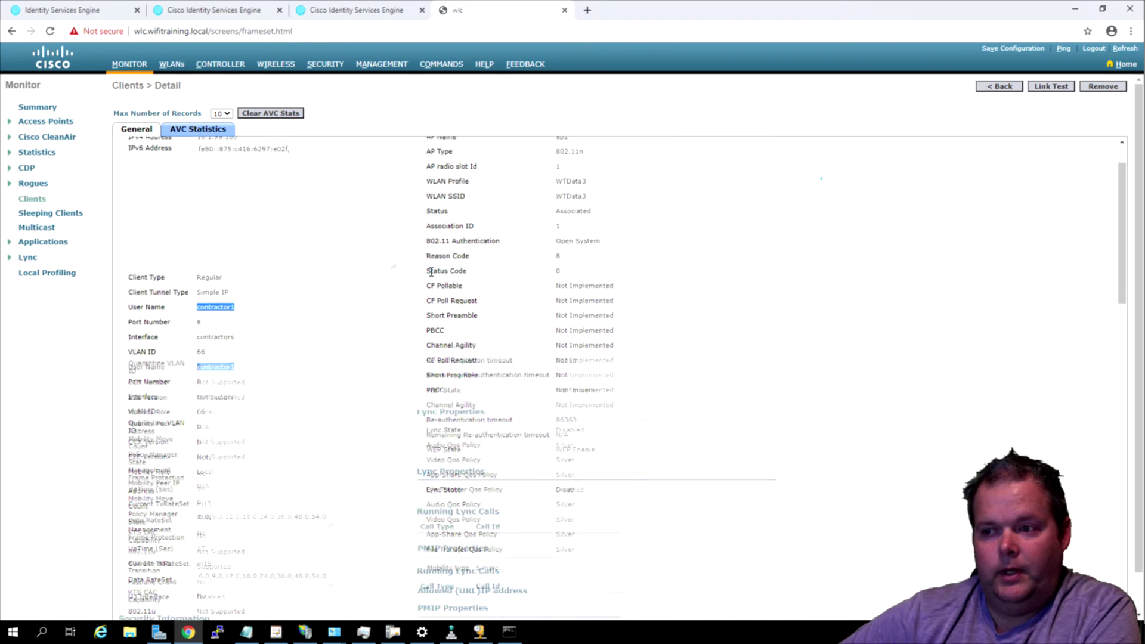
scroll(431, 272, "down", 2)
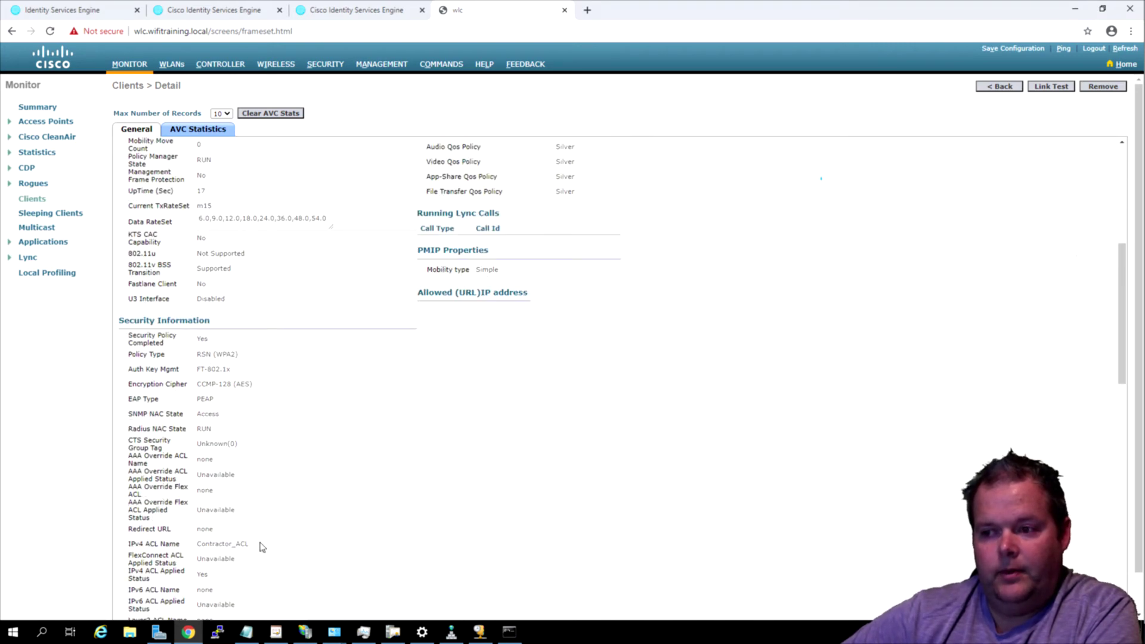
left_click_drag(258, 545, 184, 542)
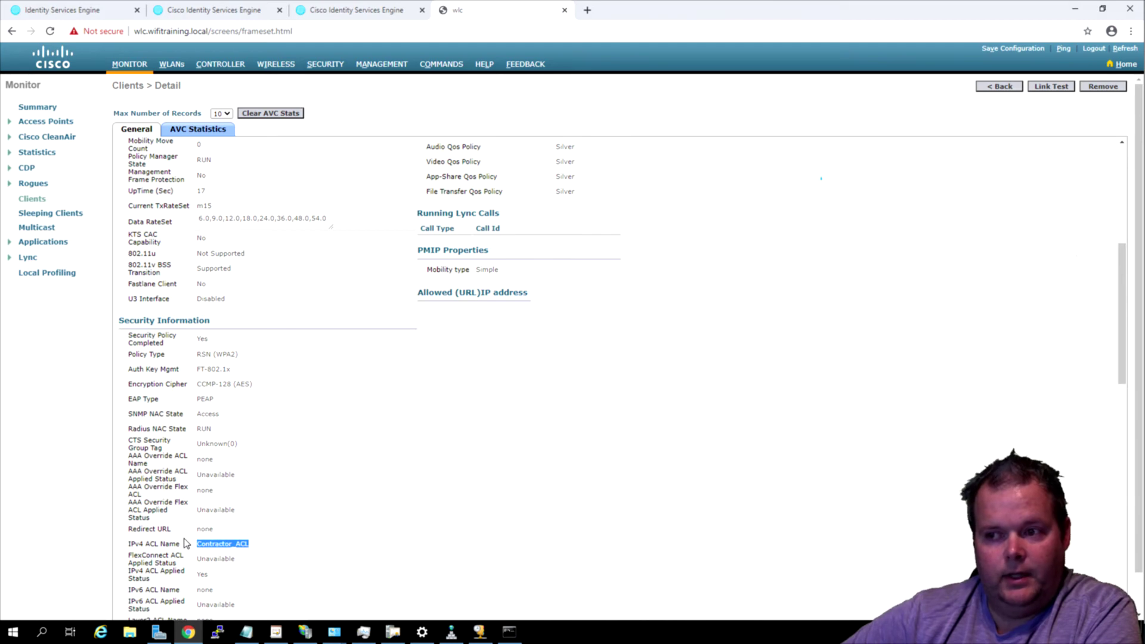
scroll(305, 501, "down", 5)
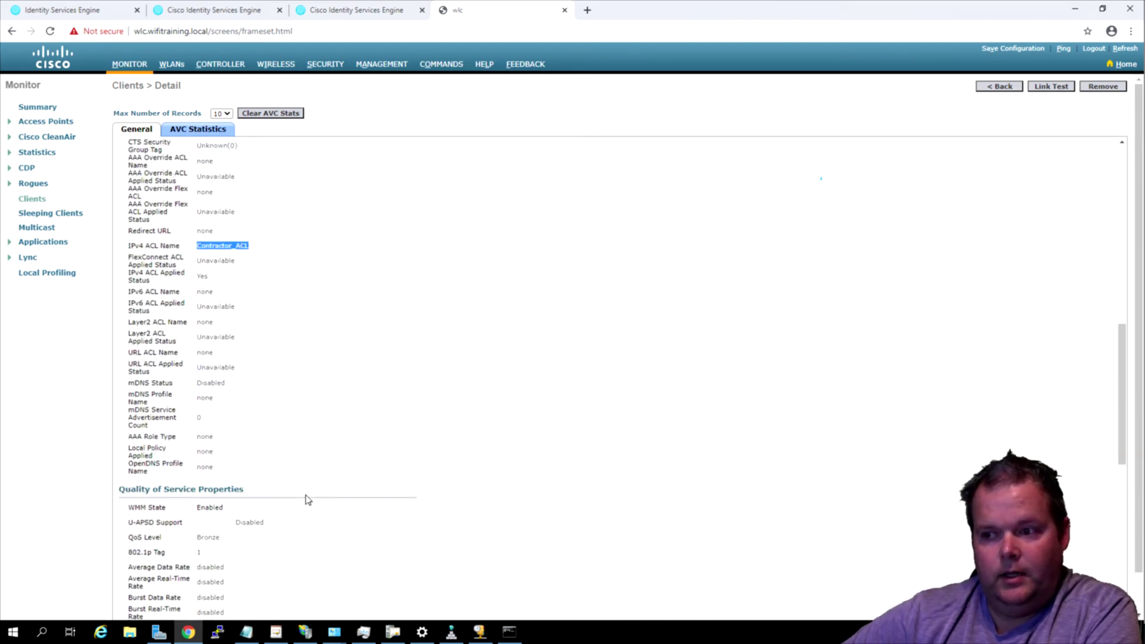
scroll(307, 500, "down", 1)
scroll(307, 500, "down", 1)
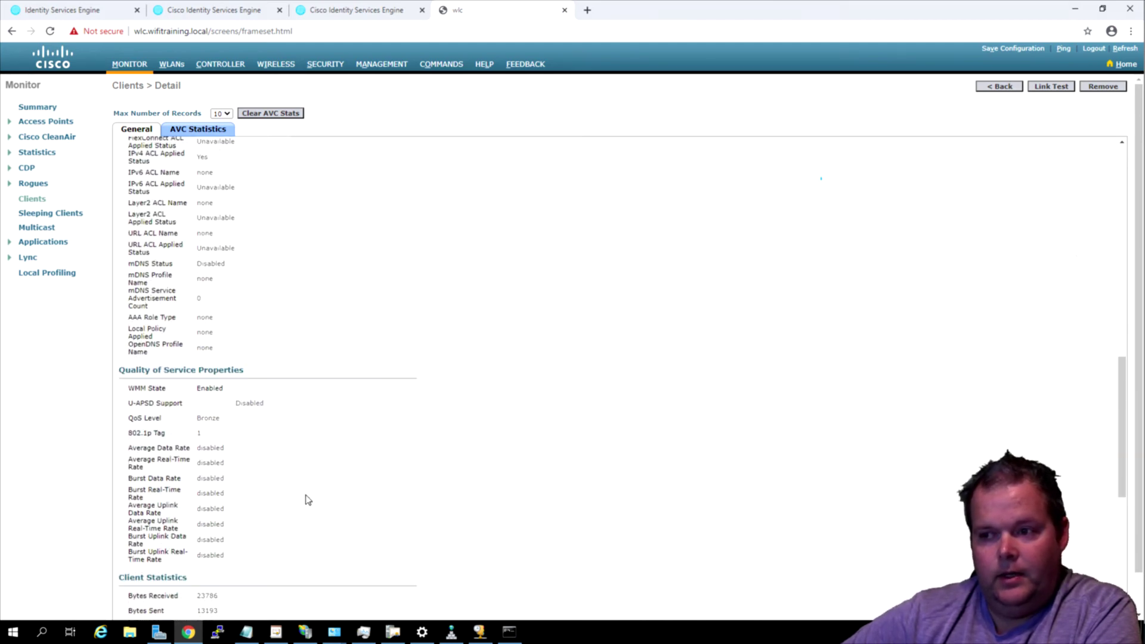
left_click_drag(238, 425, 197, 424)
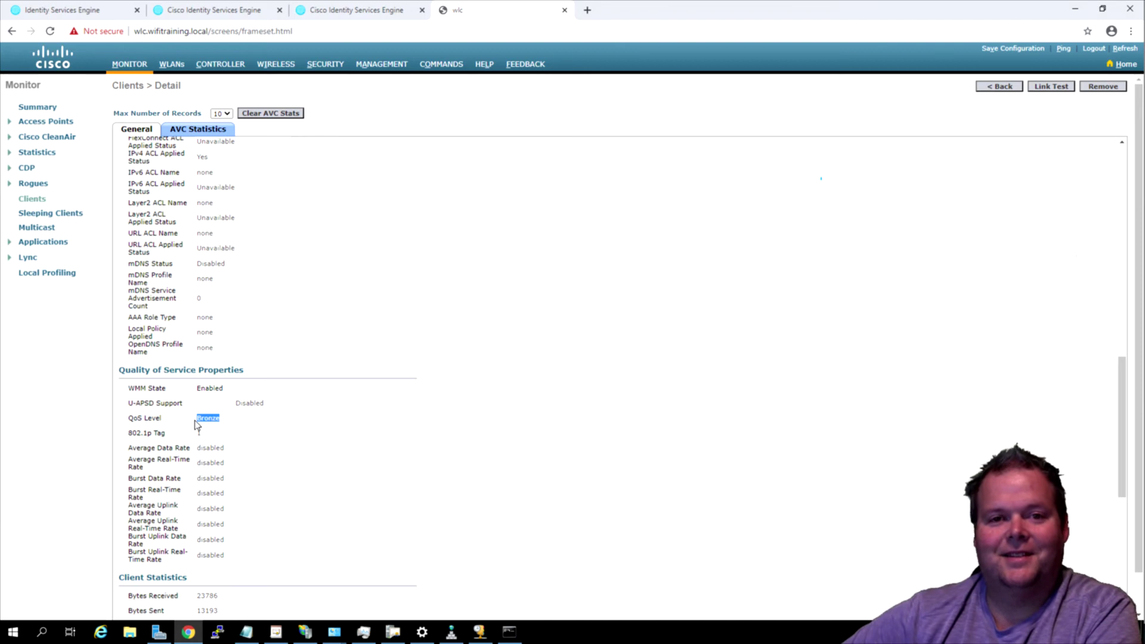
scroll(253, 397, "up", 12)
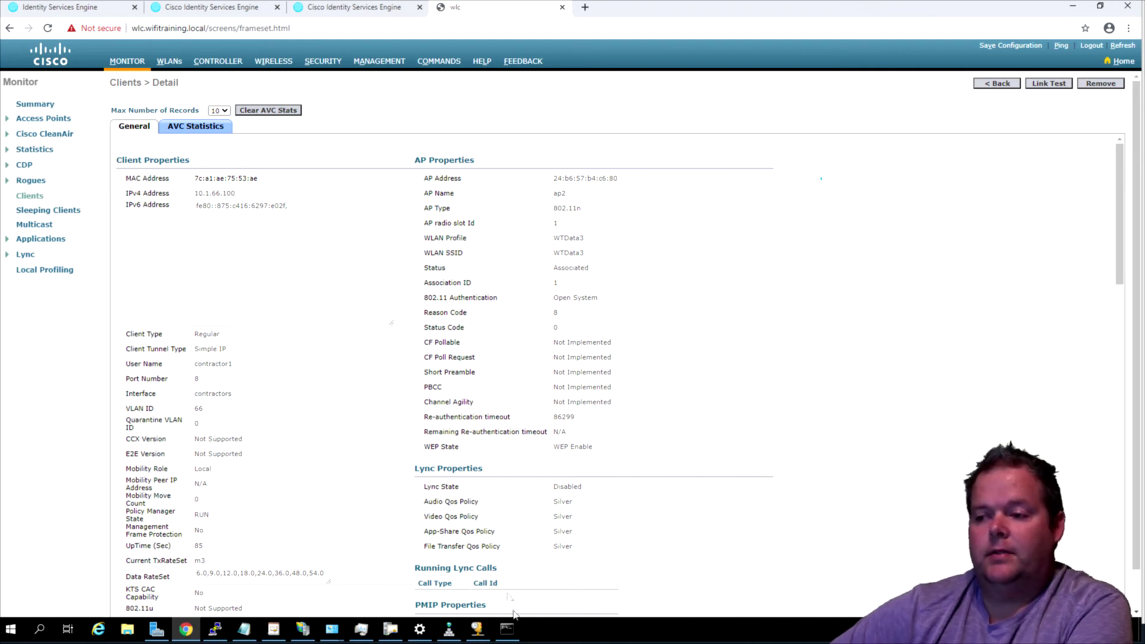
Show the switch's VLAN 66 and interface Vlan66 configuration in PuTTY, then return to the WLC client list
left_click(215, 629)
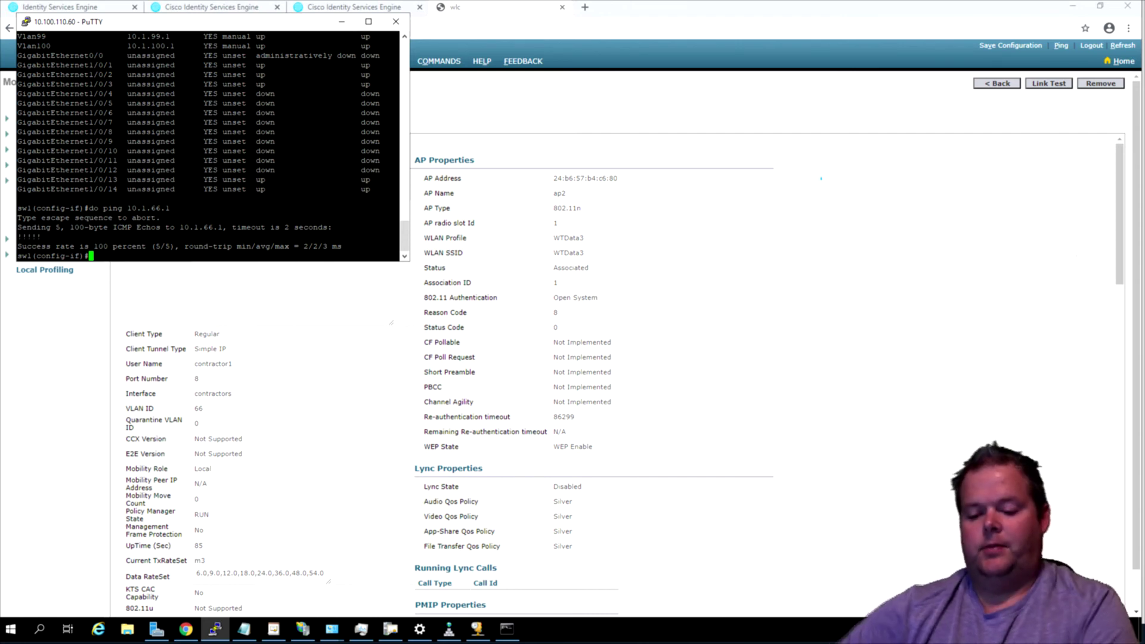
type("do sh run ")
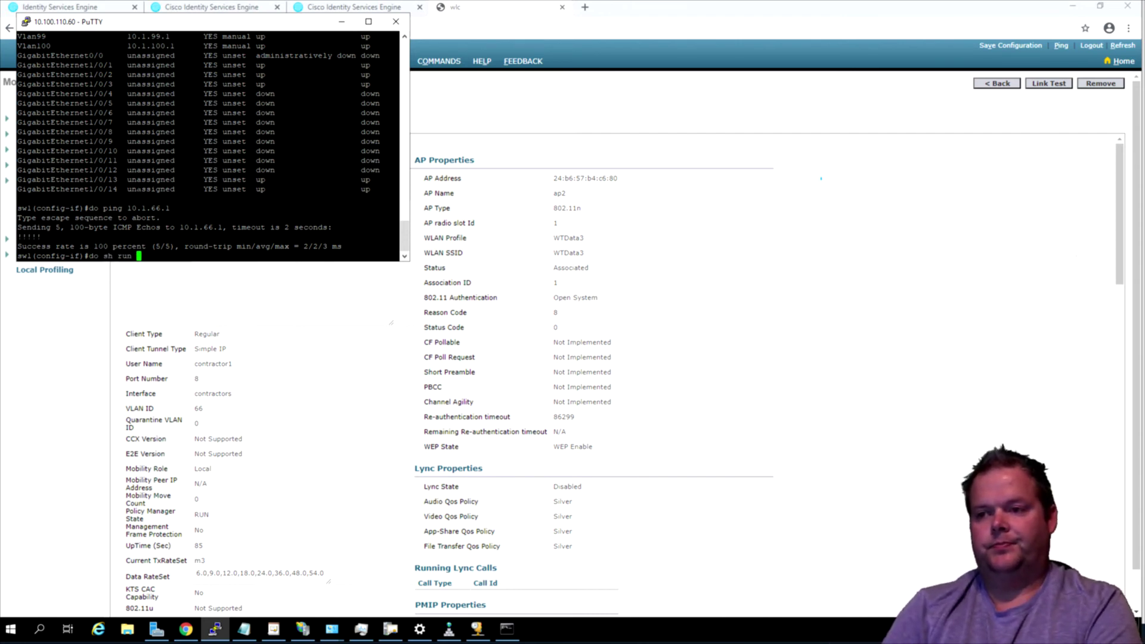
type("vlan 66")
key("Return")
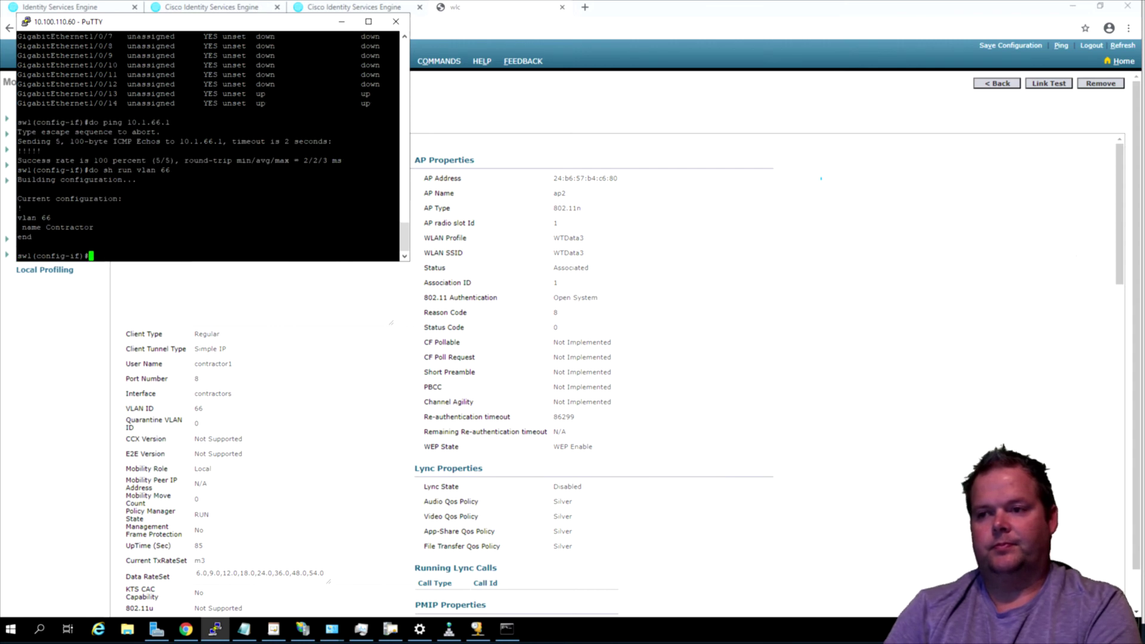
type("do")
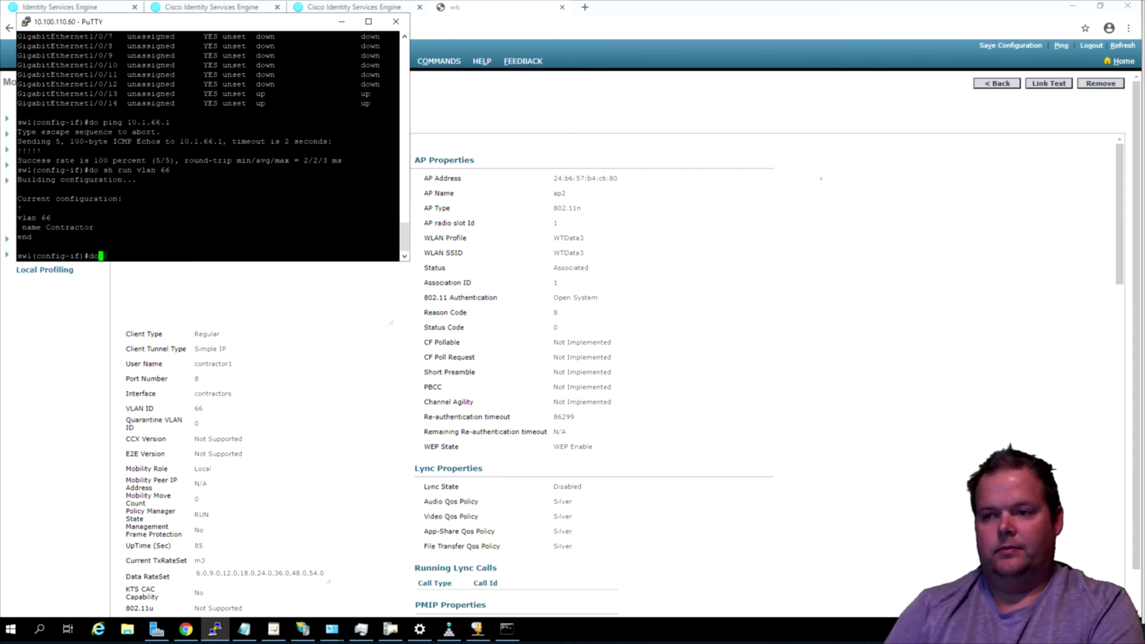
type(" sh run int vlan 66")
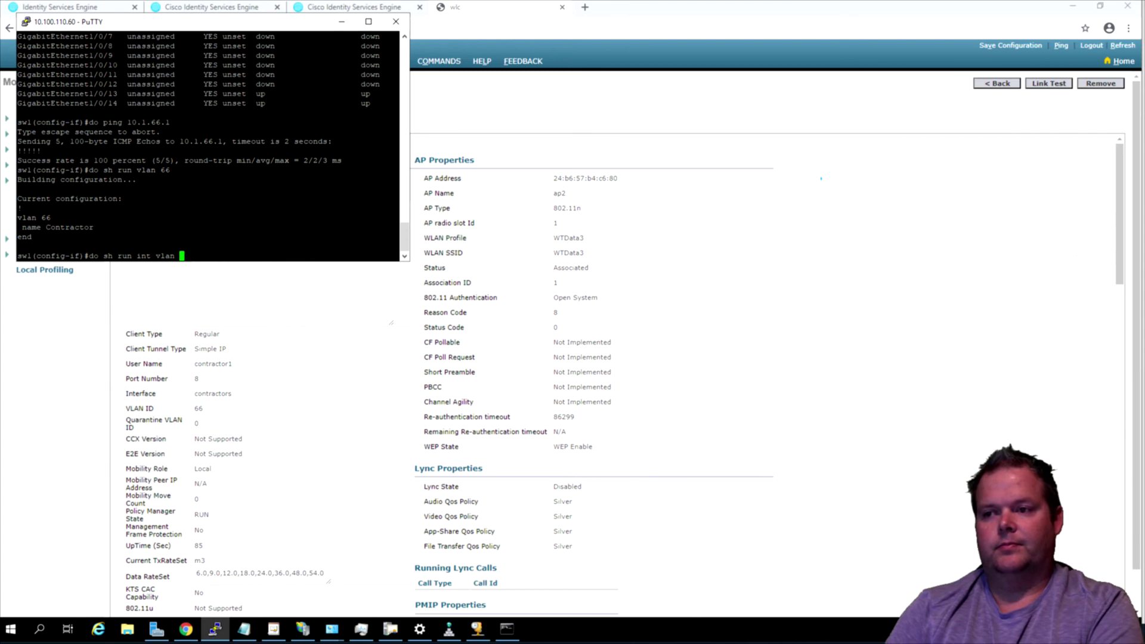
key("Return")
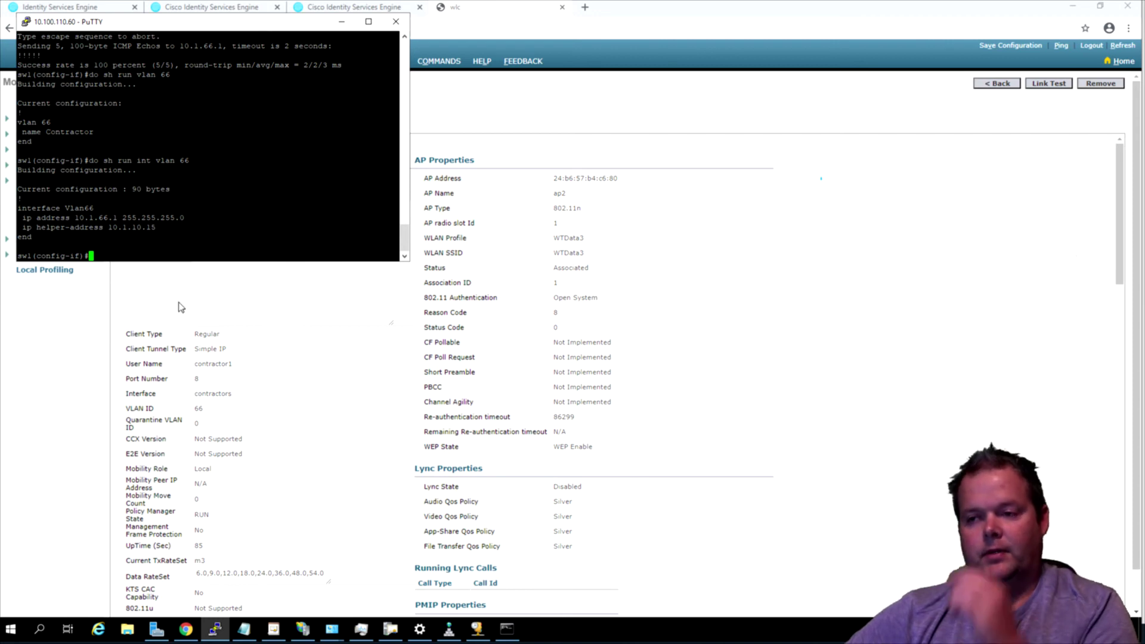
left_click(342, 21)
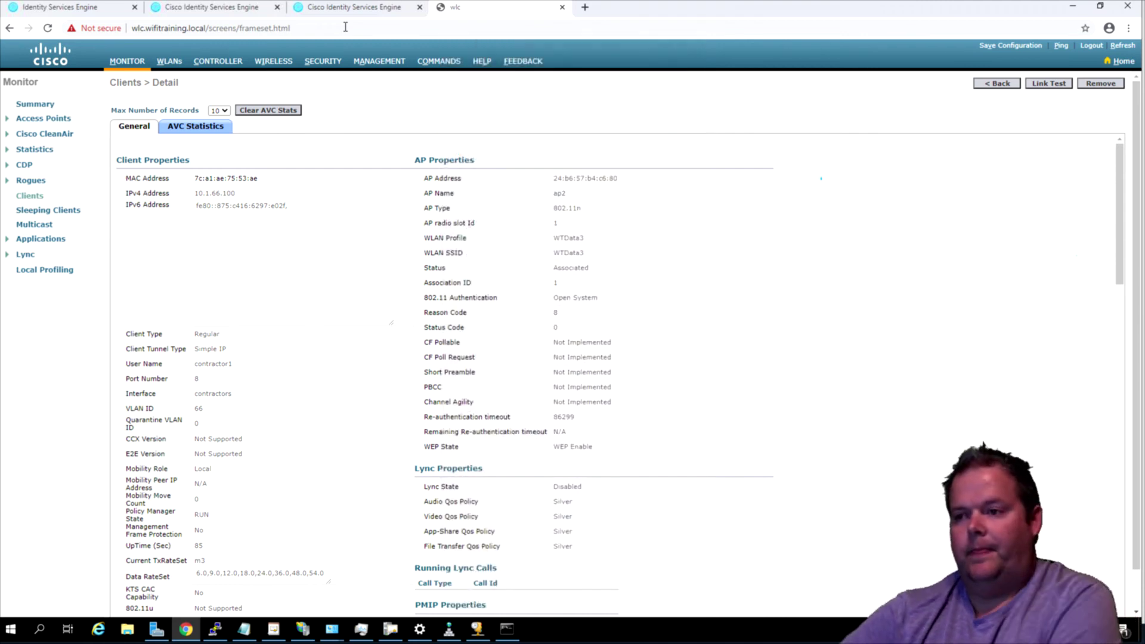
left_click(24, 196)
Reopen the reconnected contractor client's details and confirm IPv4 ACL Contractor_ACL under Security Information
left_click(160, 159)
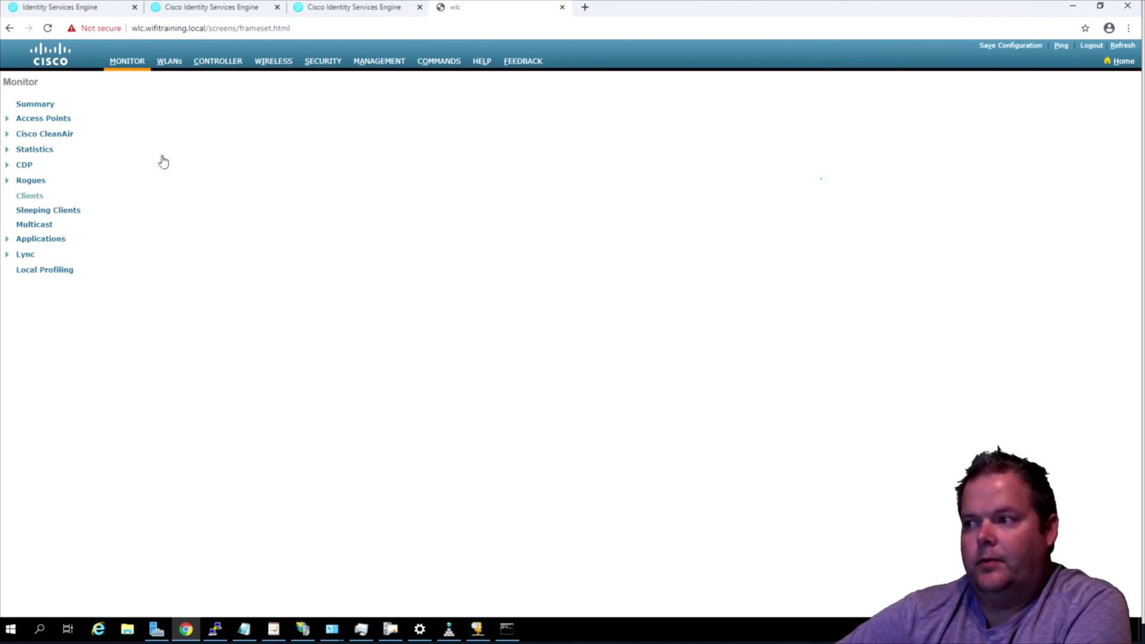
scroll(301, 263, "down", 5)
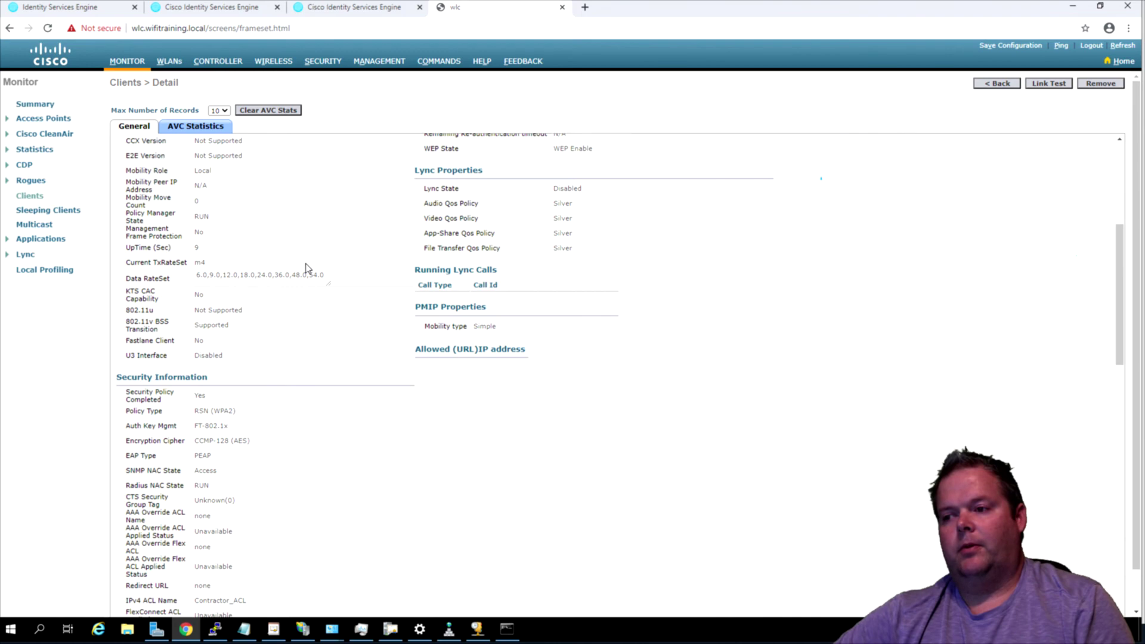